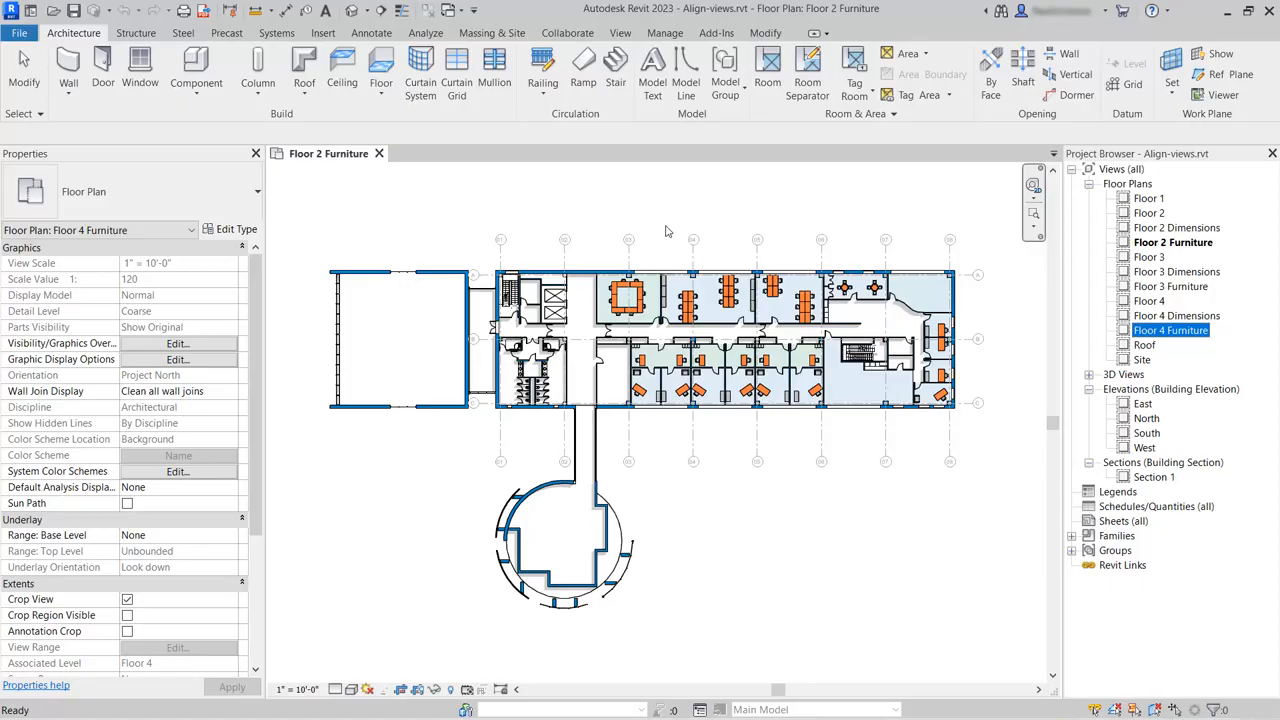
Create a new sheet with the E1 30 x 42 Horizontal titleblock.
left_click(621, 33)
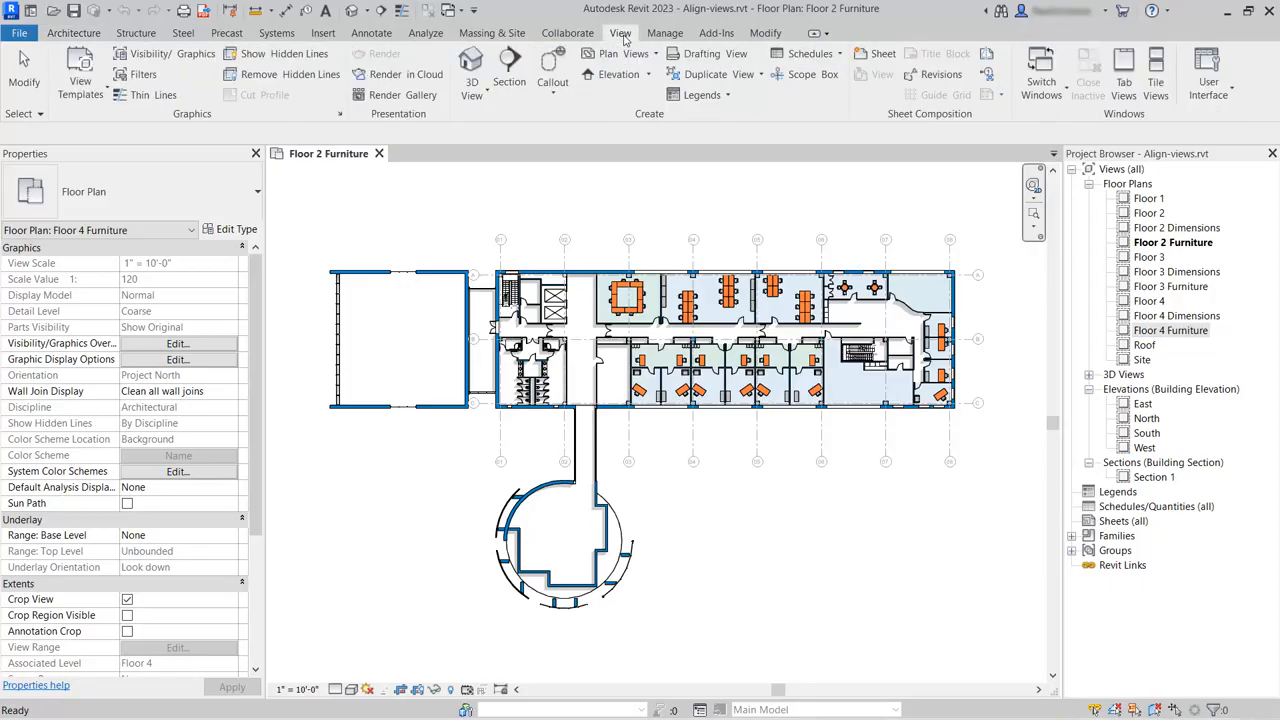
left_click(878, 55)
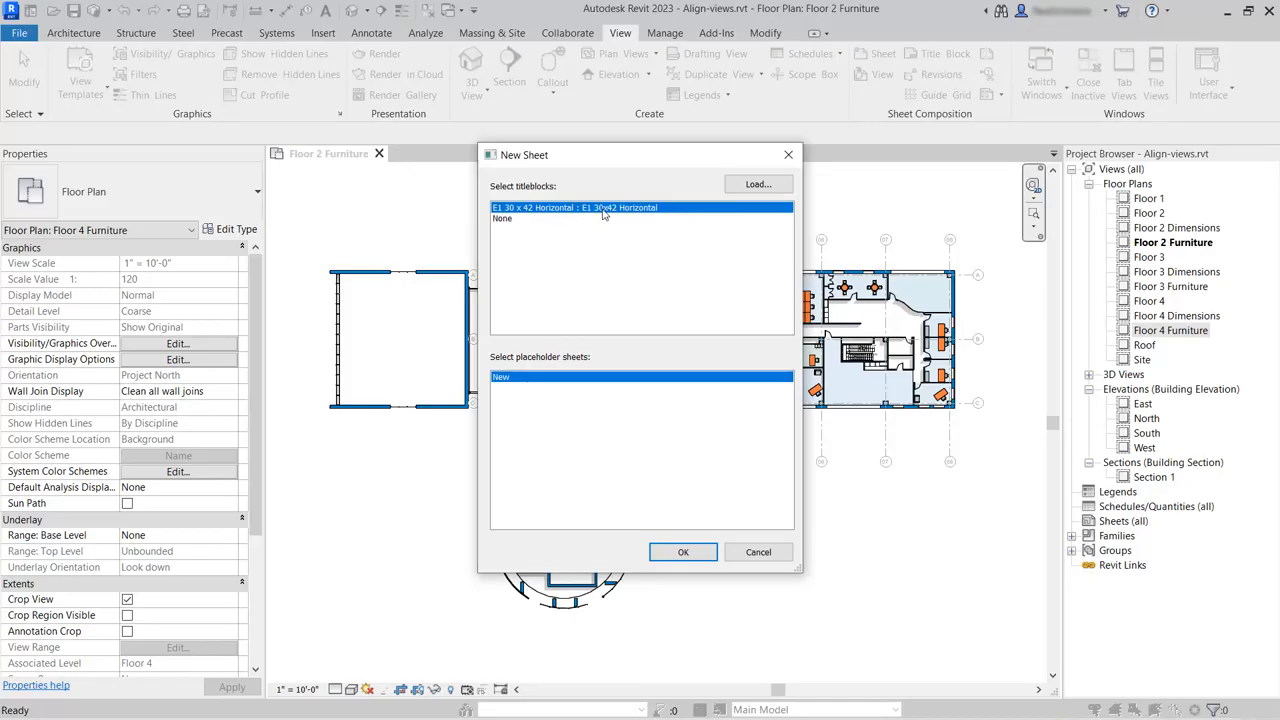
left_click(667, 555)
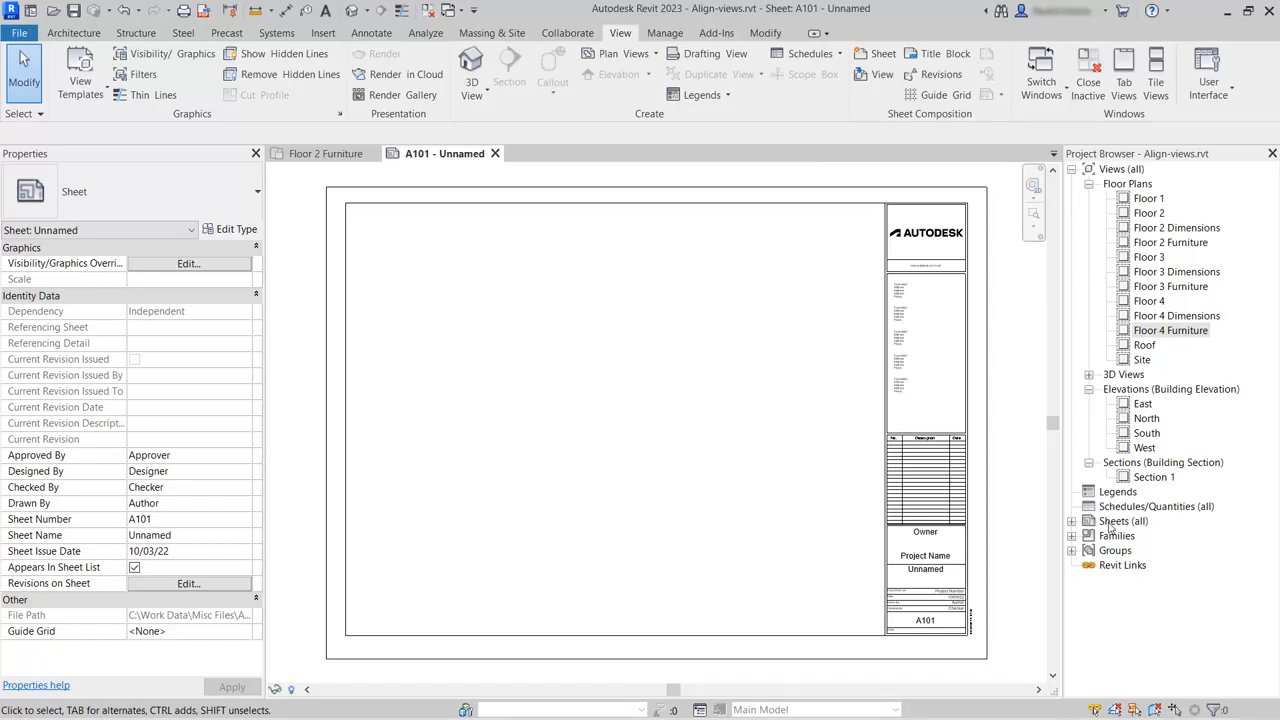
Rename sheet A101 as Level 2 Furniture, keeping its sheet number.
left_click(1072, 522)
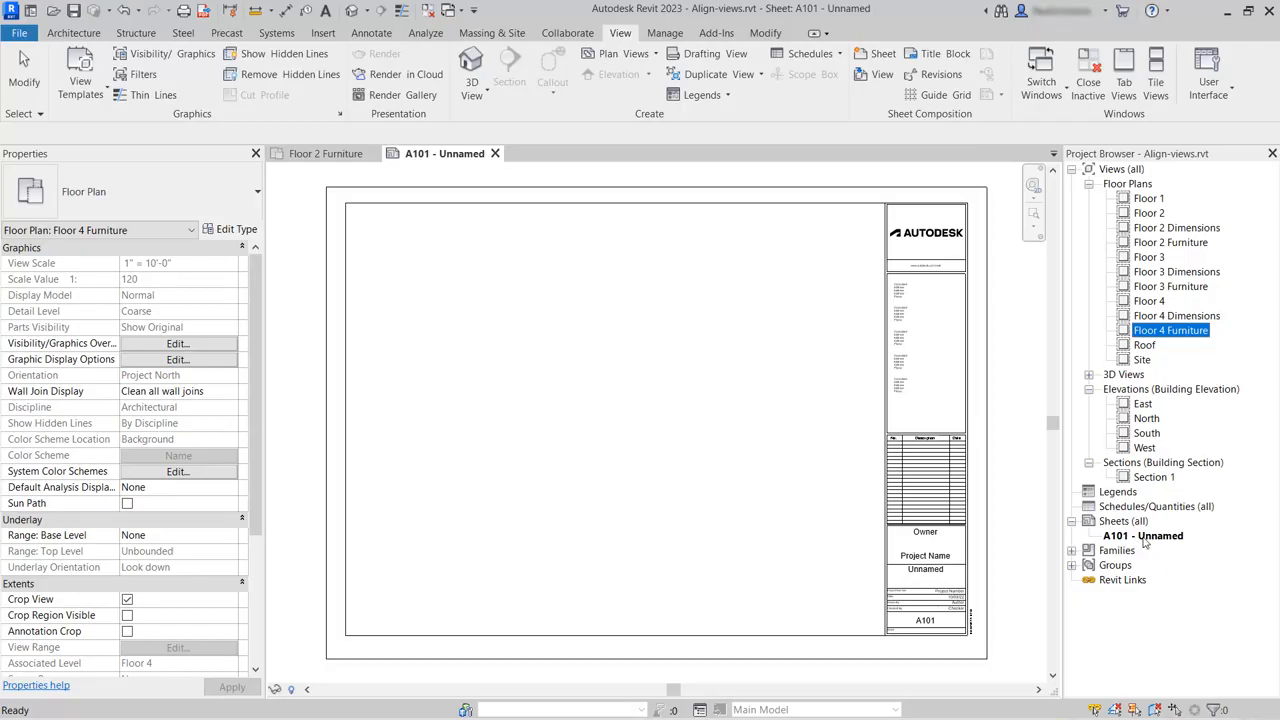
right_click(1145, 537)
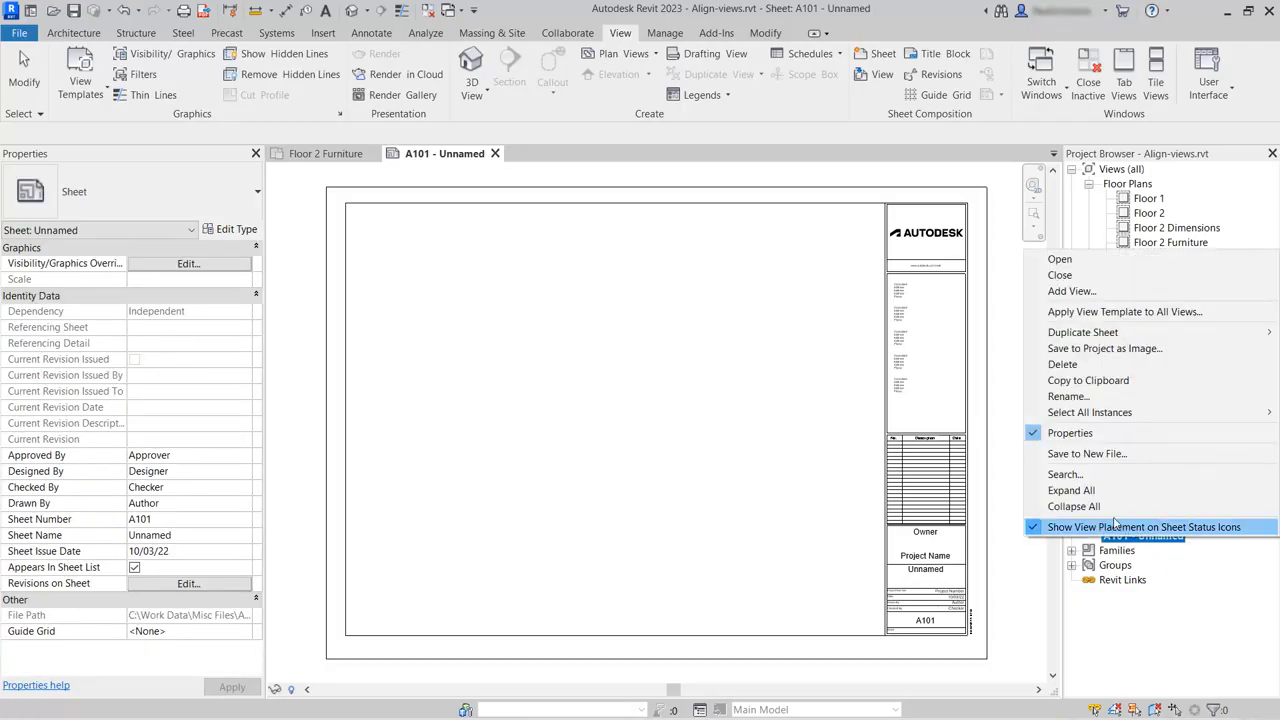
left_click(1100, 397)
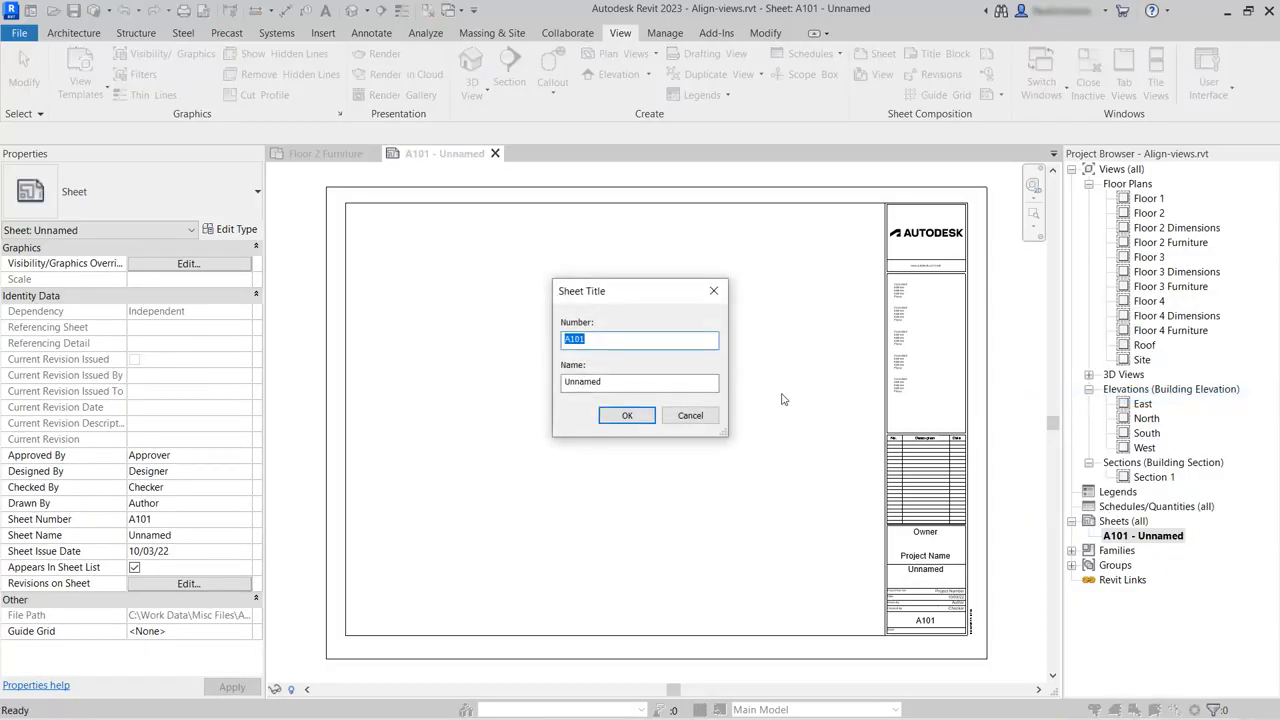
left_click_drag(694, 381, 554, 381)
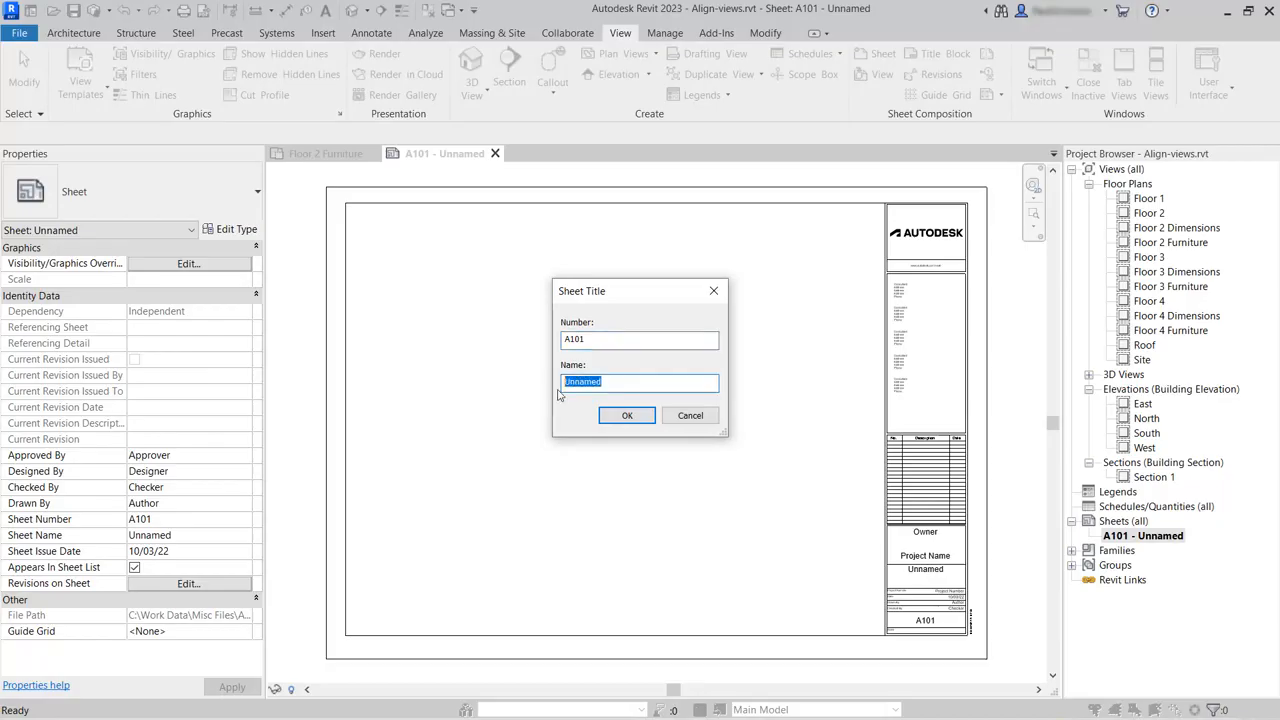
type("Level 2 Furniture")
left_click(624, 418)
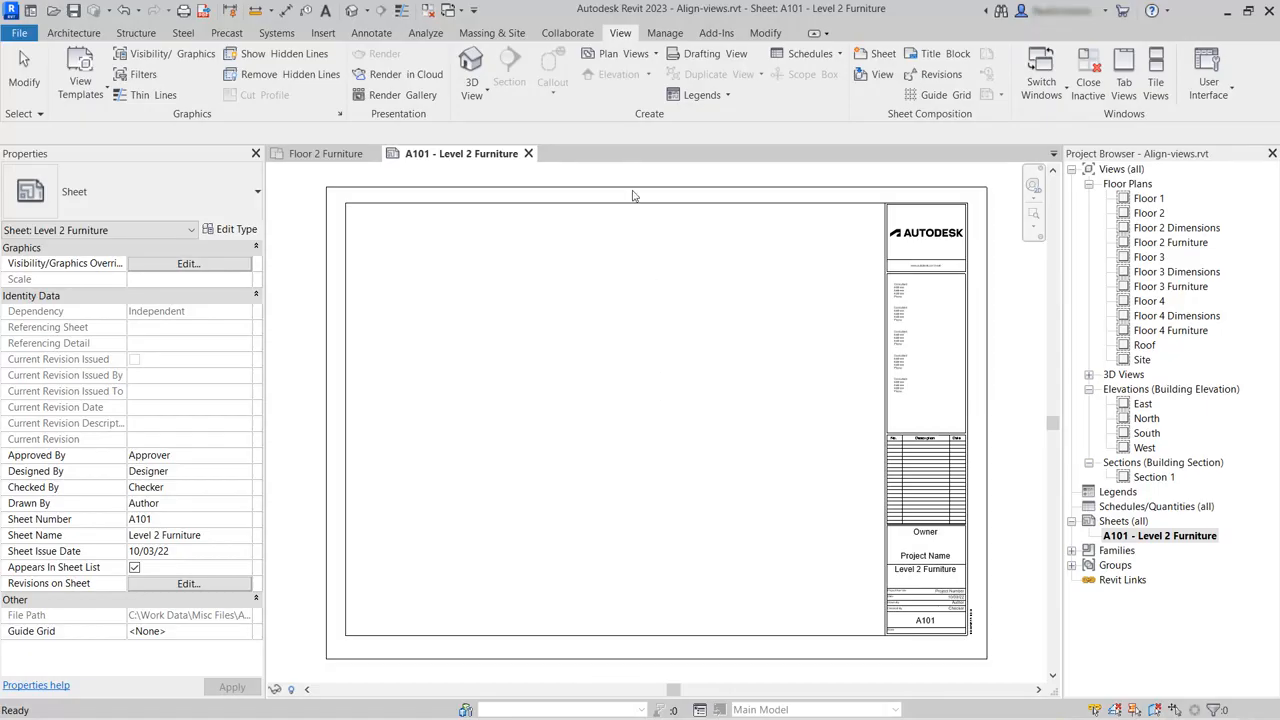
Place the Floor 2 Furniture floor plan on sheet A101, centred in the drawing area beside the title block.
left_click(876, 77)
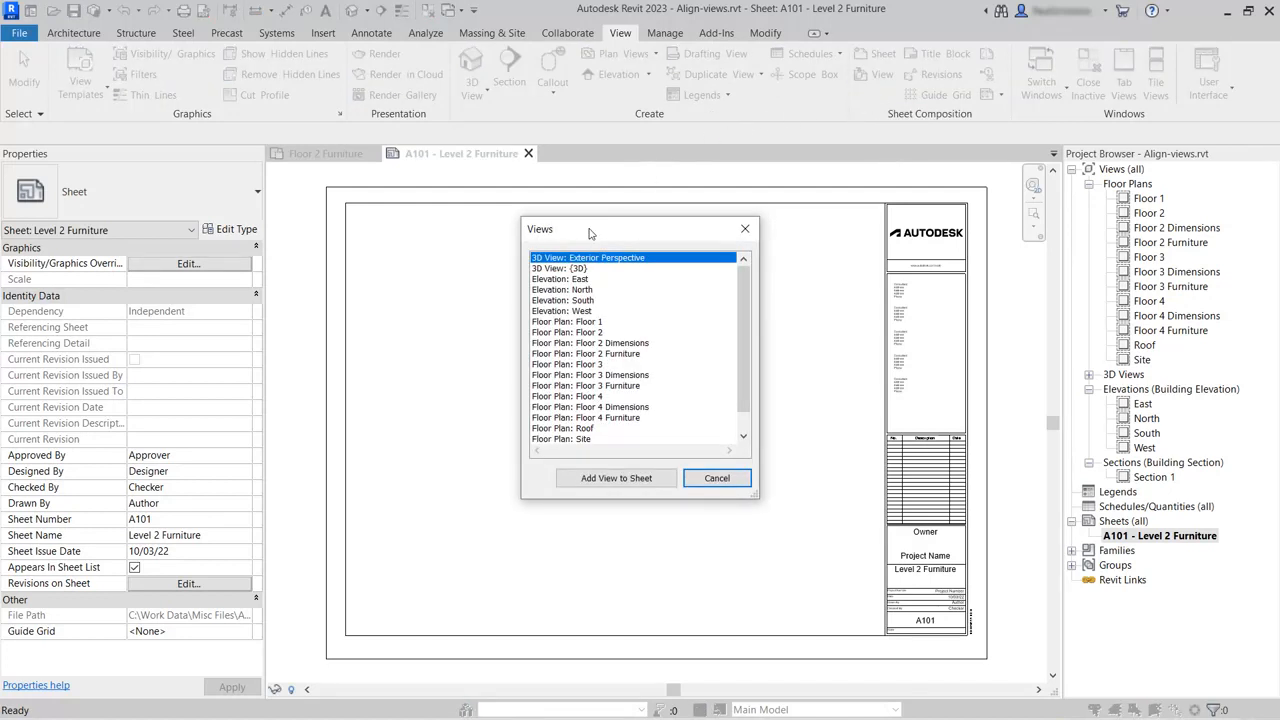
left_click(573, 355)
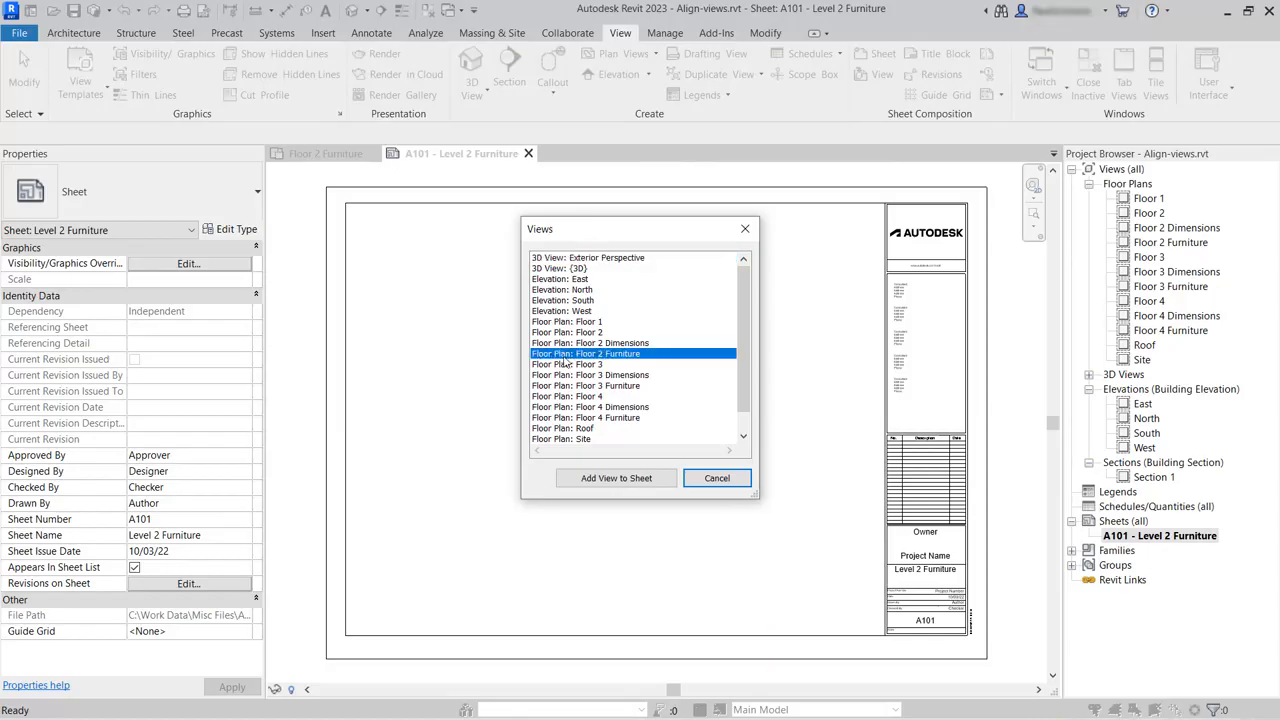
left_click(613, 478)
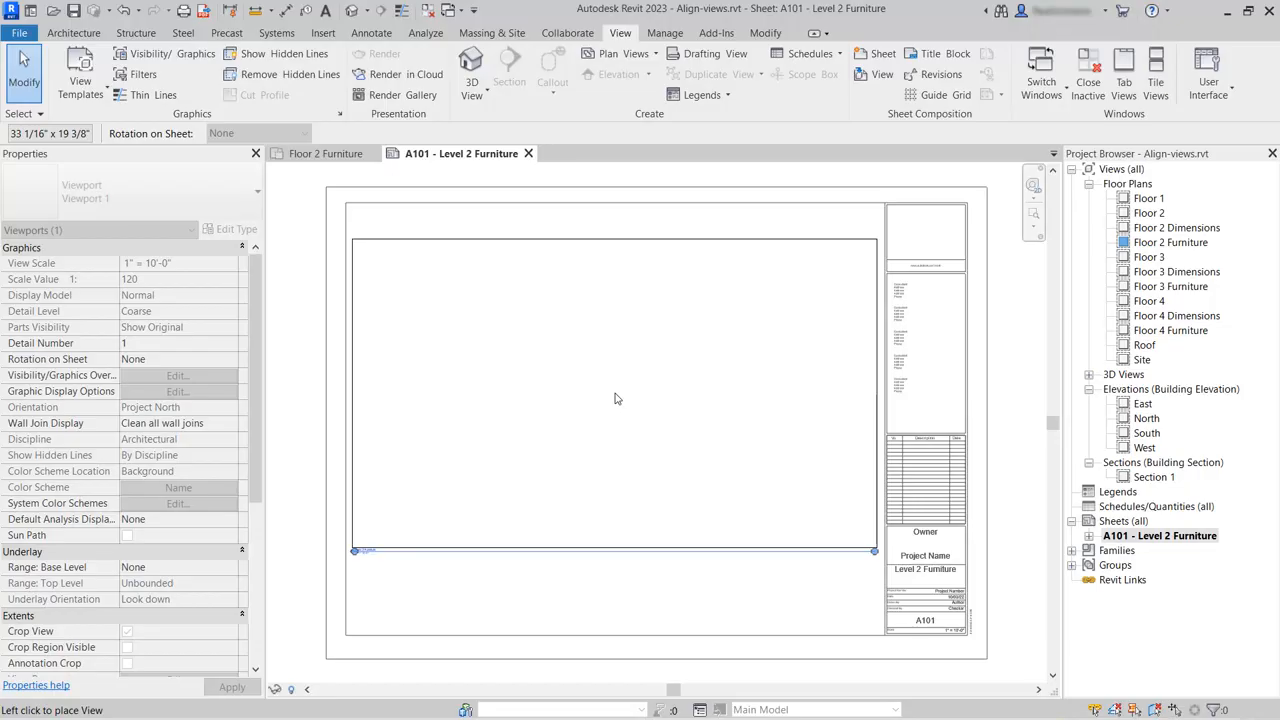
left_click(616, 396)
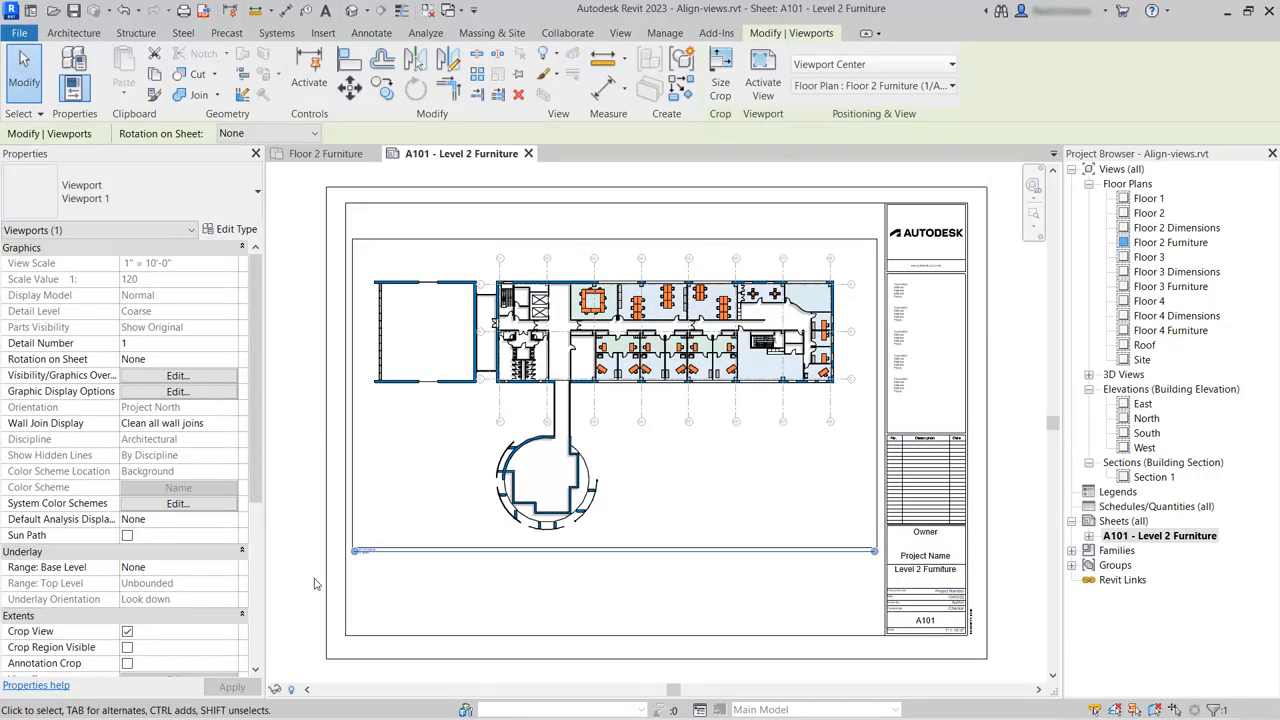
left_click(420, 608)
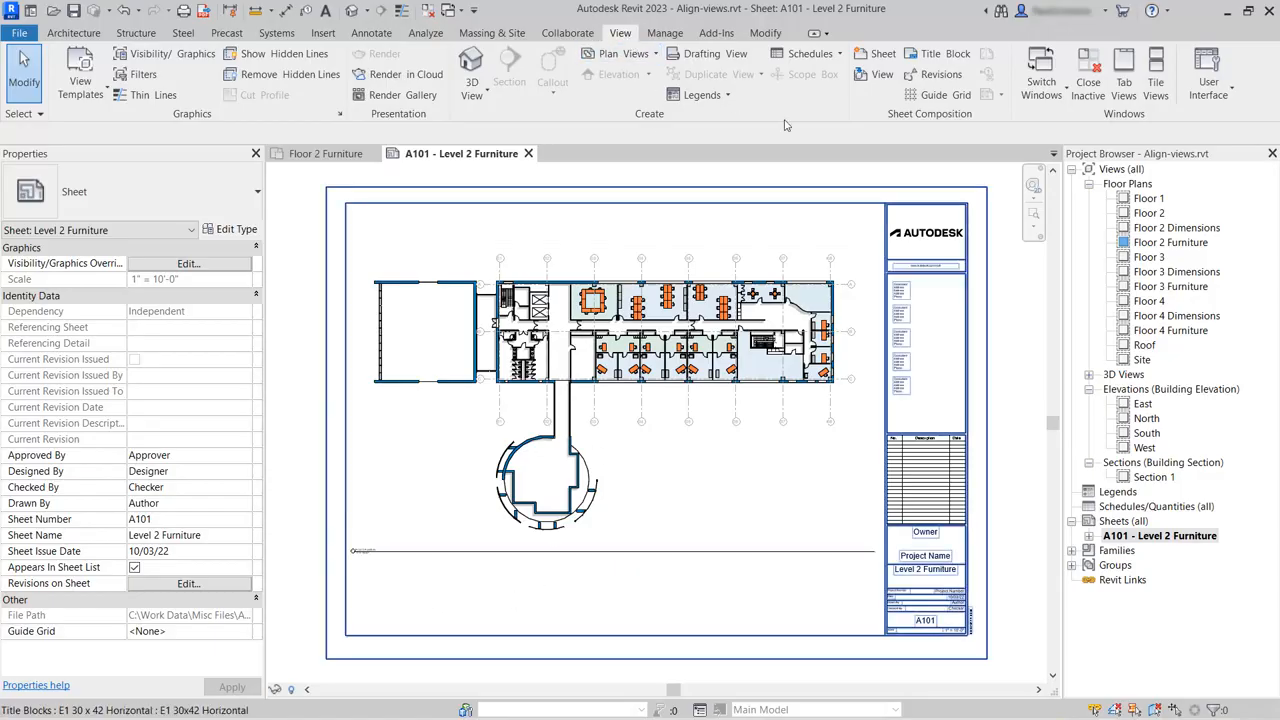
Create a new guide grid named Furniture Plan Grid on sheet A101.
left_click(945, 96)
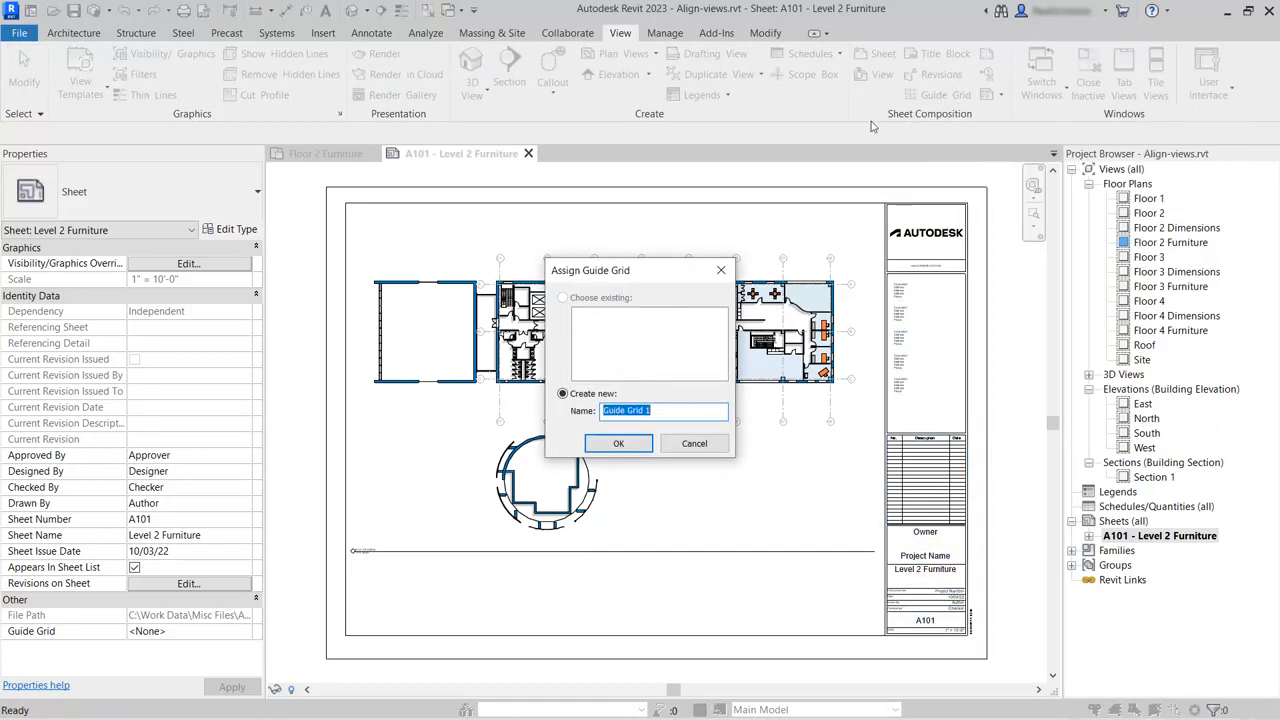
type("Furniture Plan")
left_click(618, 443)
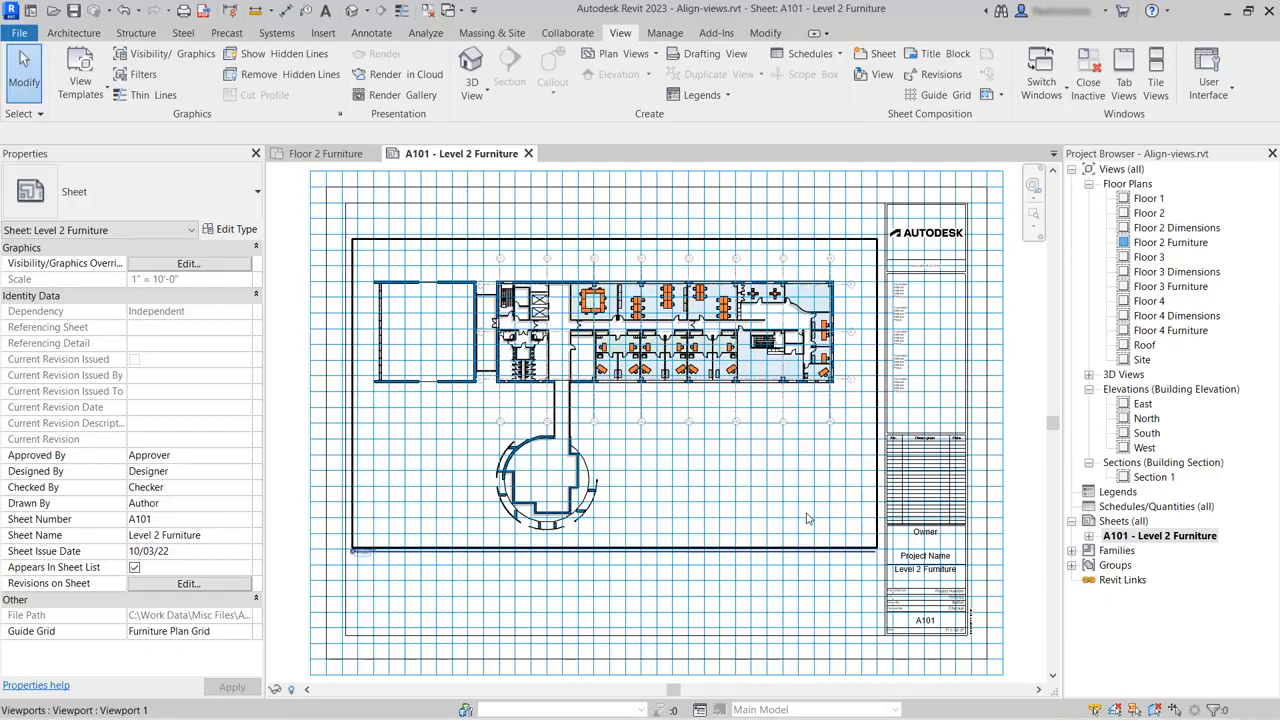
Set the guide spacing of the Furniture Plan Grid to 4".
left_click(1007, 309)
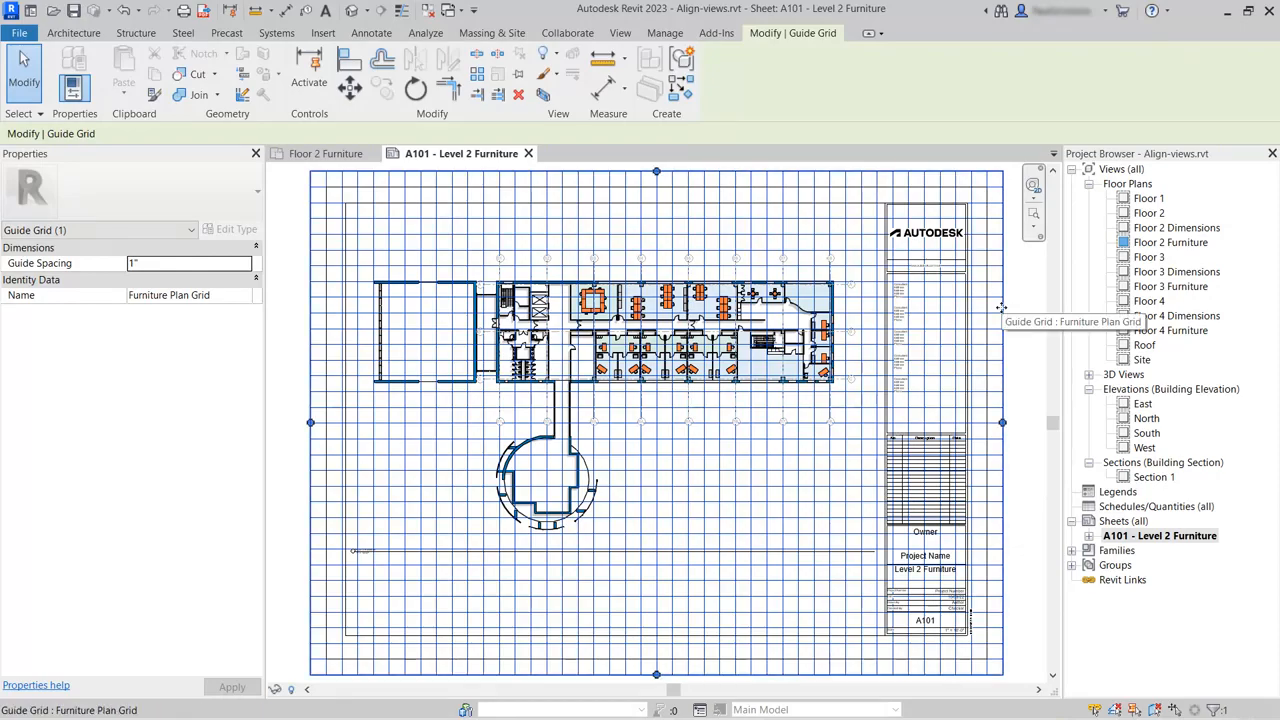
left_click(161, 263)
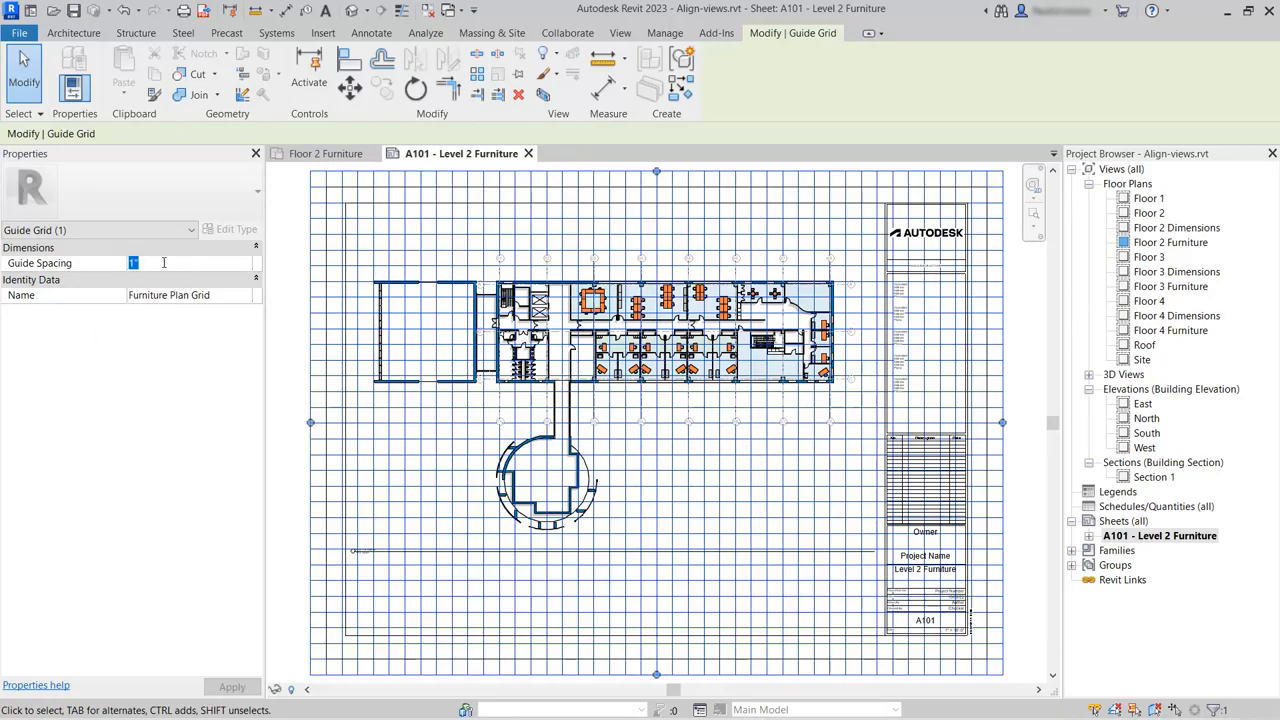
type("4\"")
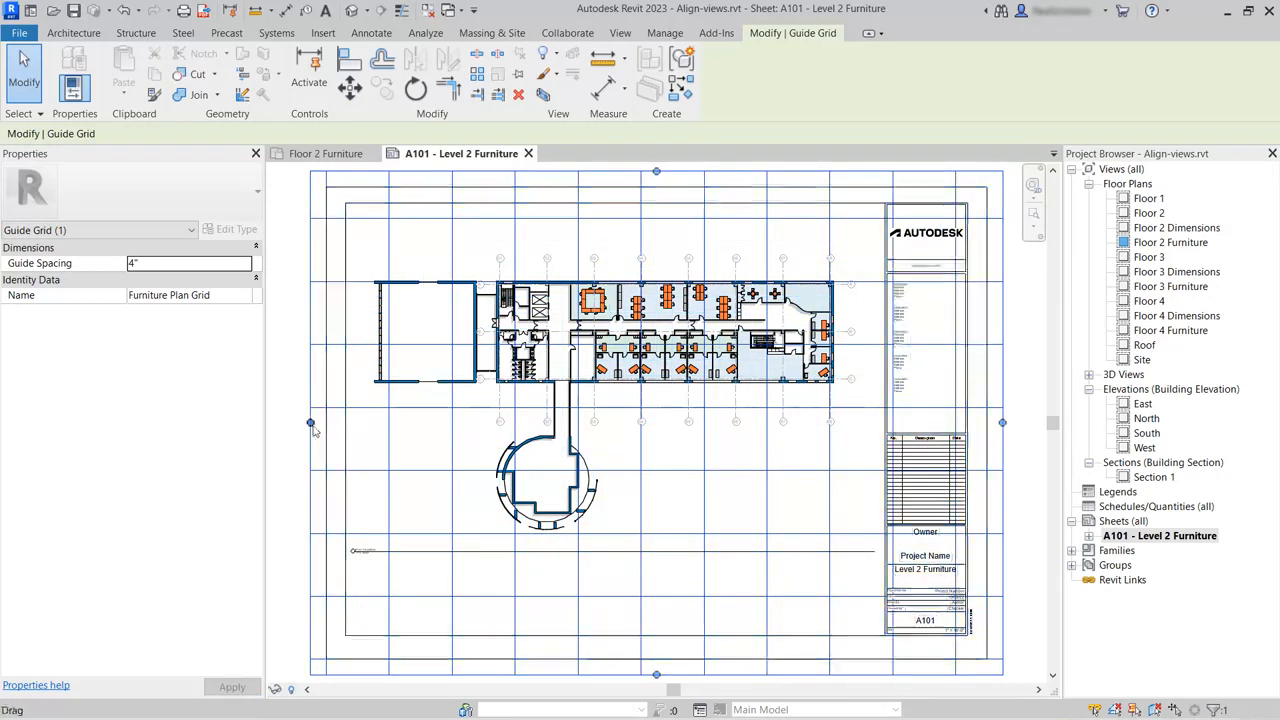
Shrink the guide grid's extents on all four sides so it fits inside the sheet's drawing area, clear of the title block.
left_click_drag(312, 424, 363, 421)
left_click_drag(683, 674, 674, 608)
left_click_drag(685, 174, 678, 242)
left_click_drag(1000, 426, 876, 422)
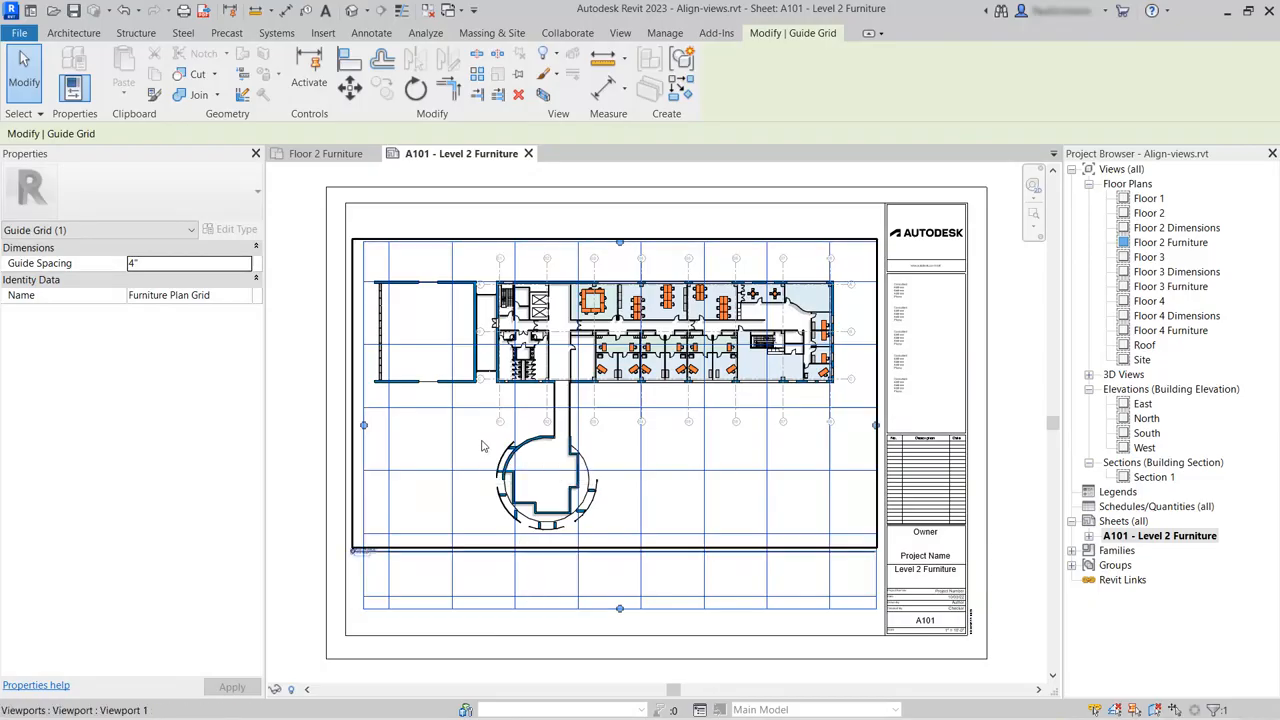
Move the guide grid with Constrain off, from one of its line intersections to the intersection of gridlines 01 and C in the plan.
scroll(483, 430, "up", 4)
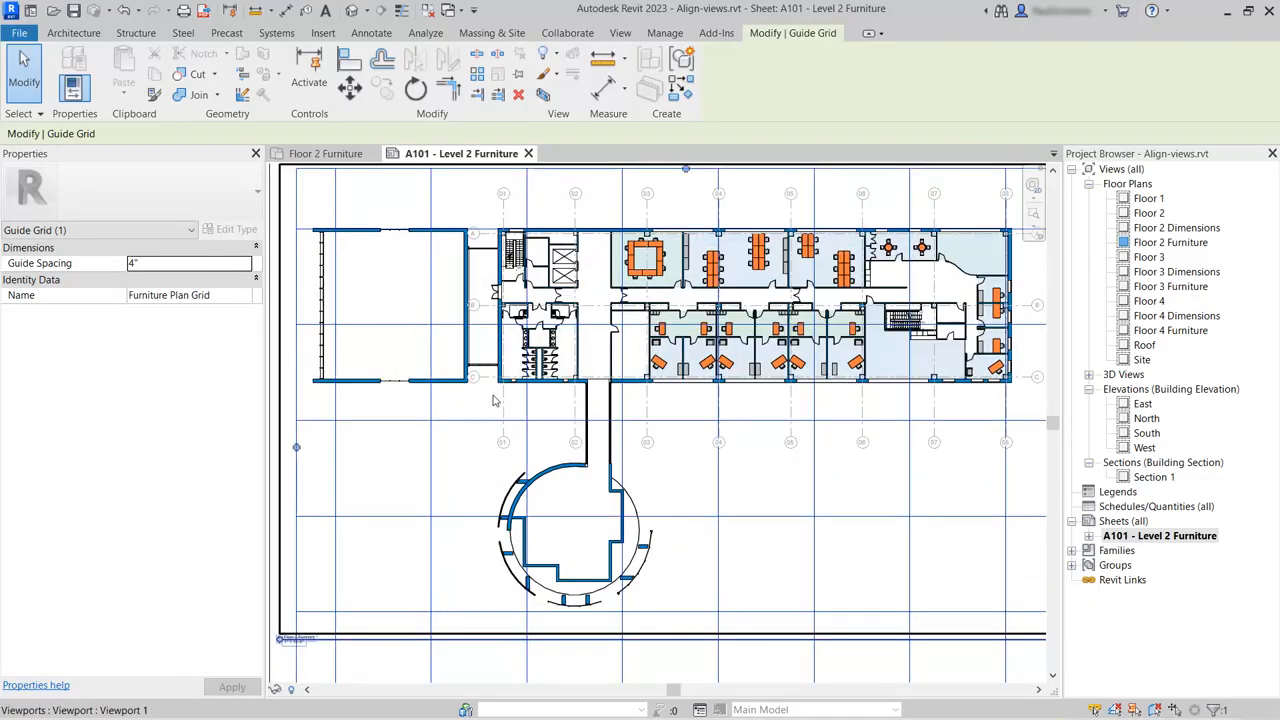
scroll(488, 411, "up", 2)
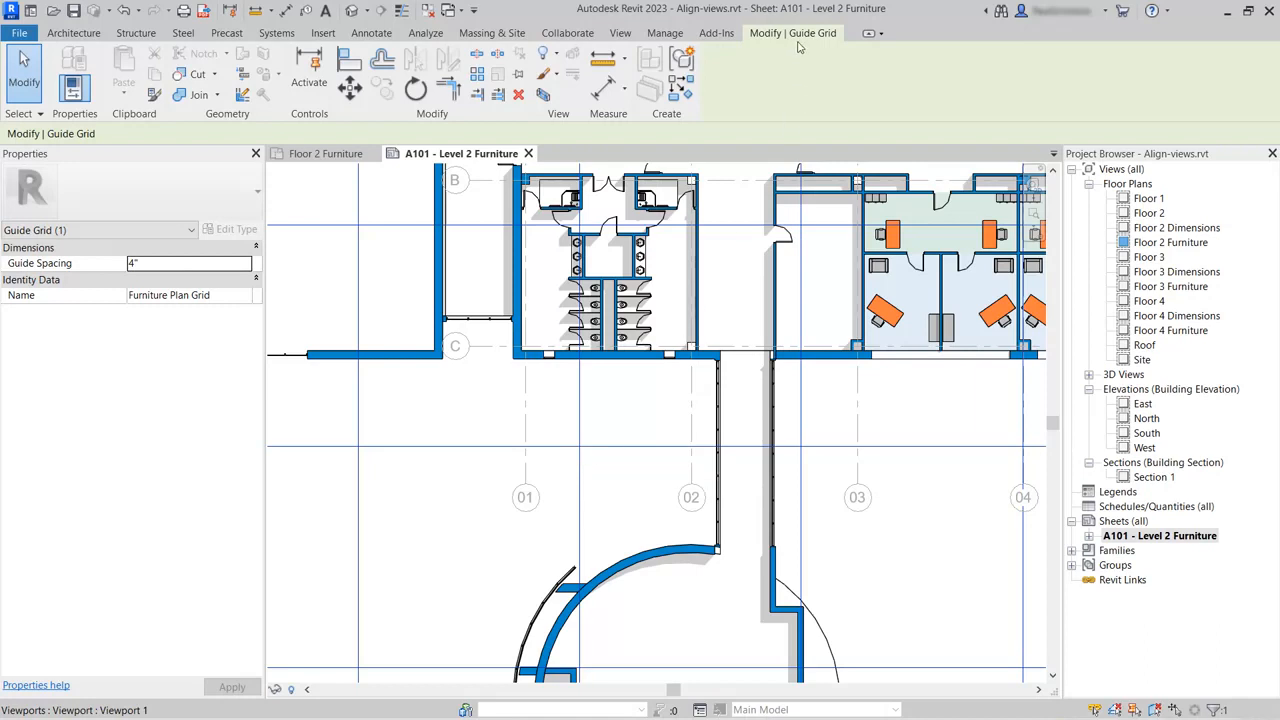
left_click(350, 88)
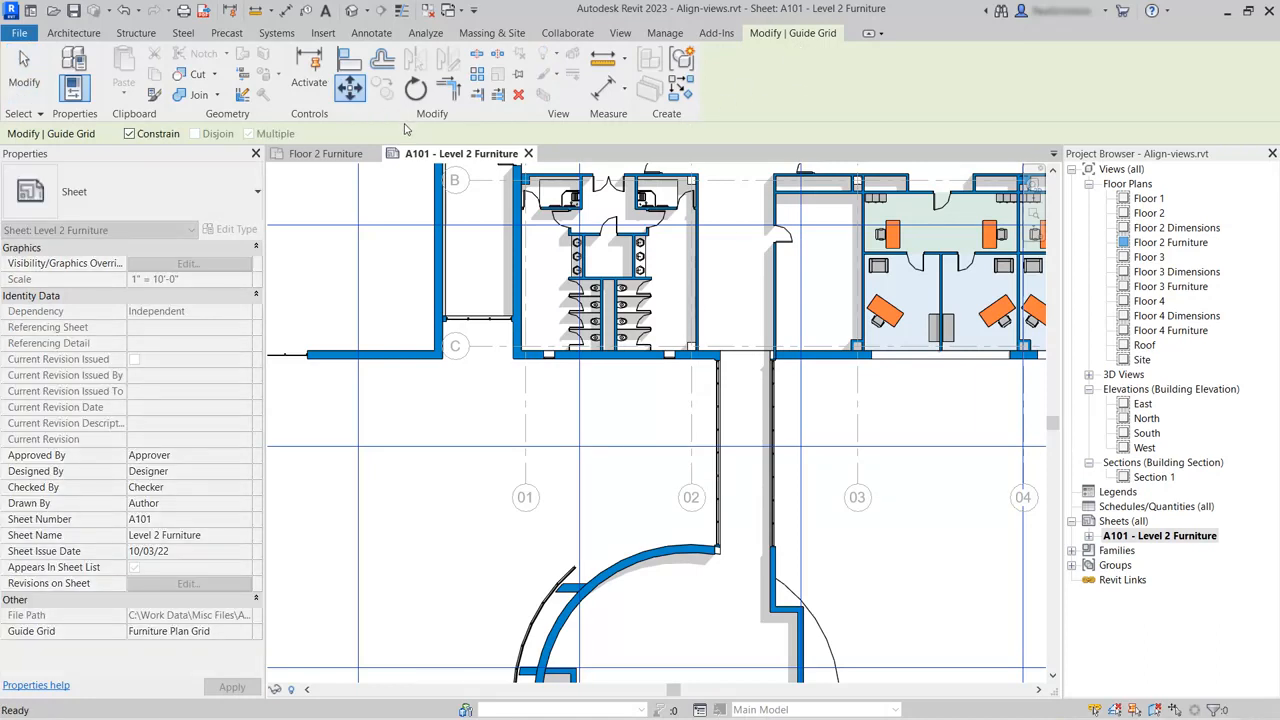
left_click(130, 136)
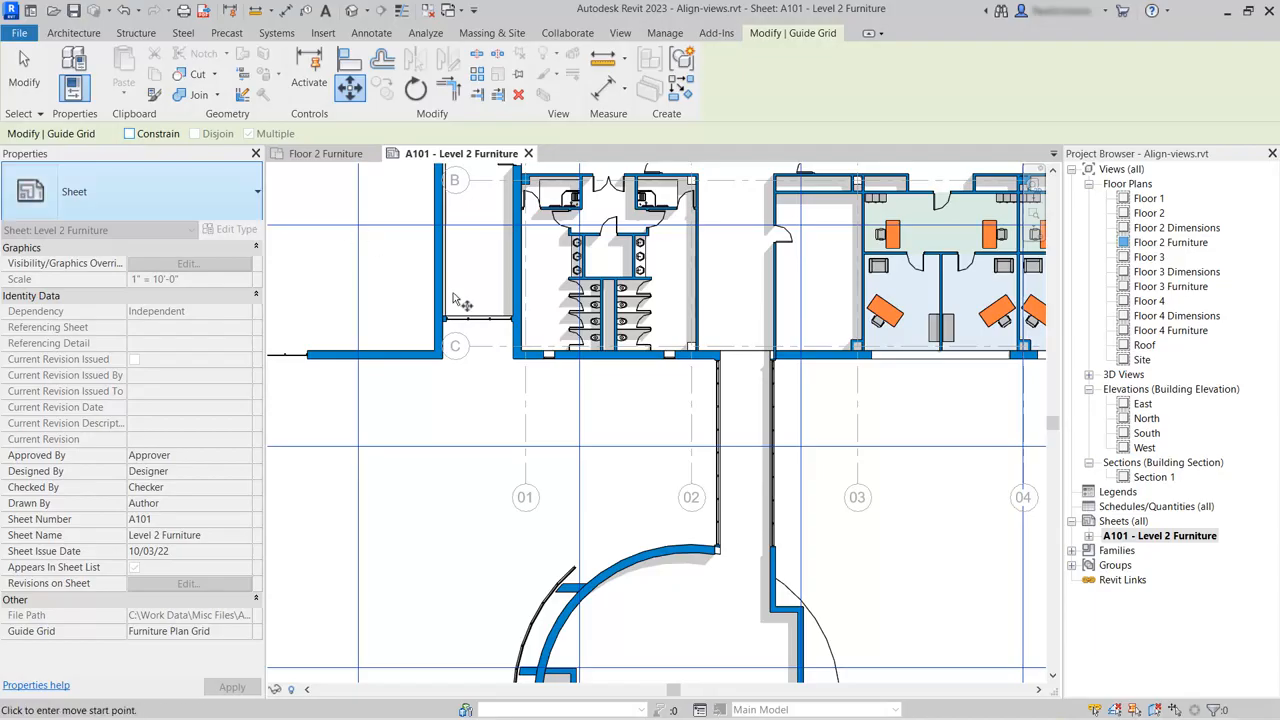
left_click(579, 447)
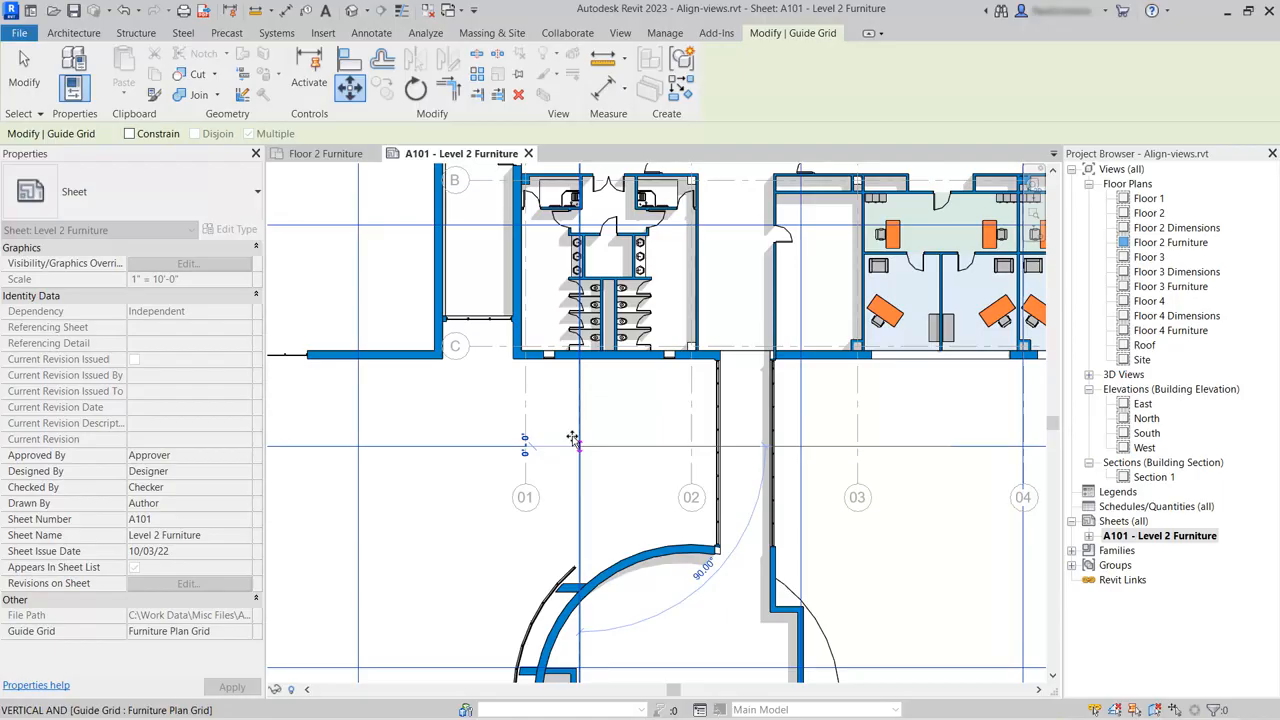
left_click(525, 346)
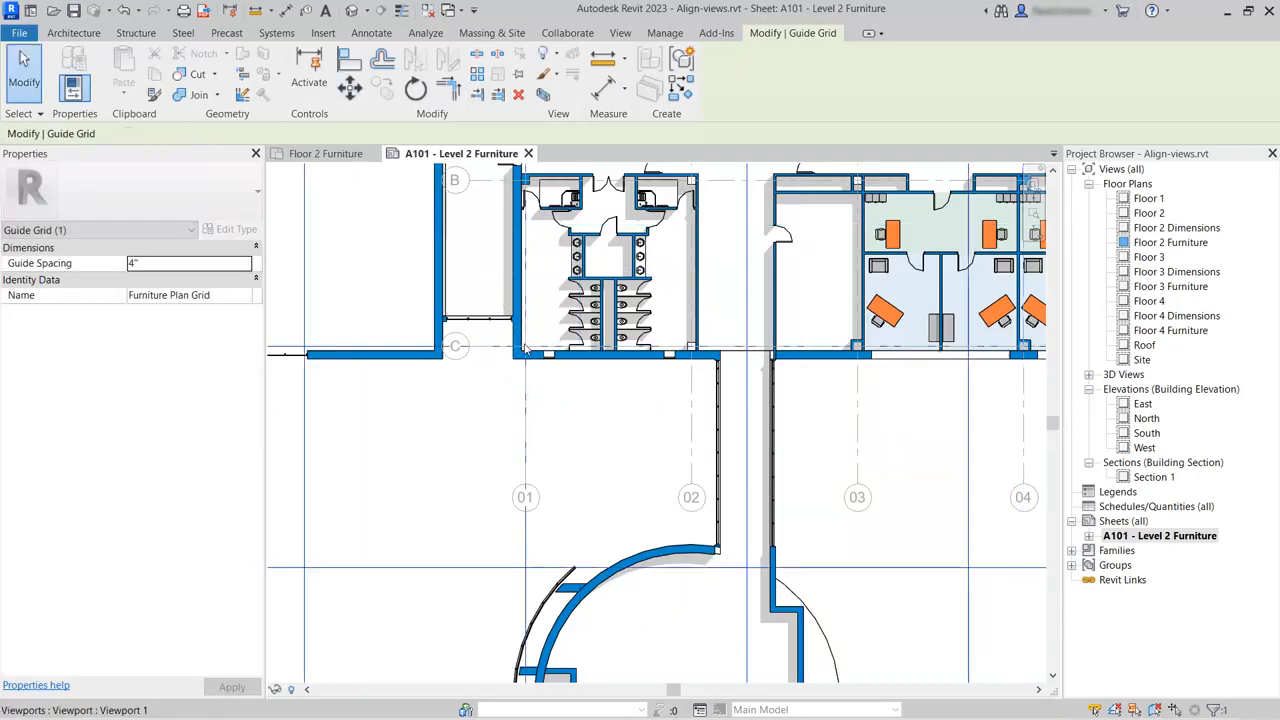
scroll(620, 424, "down", 4)
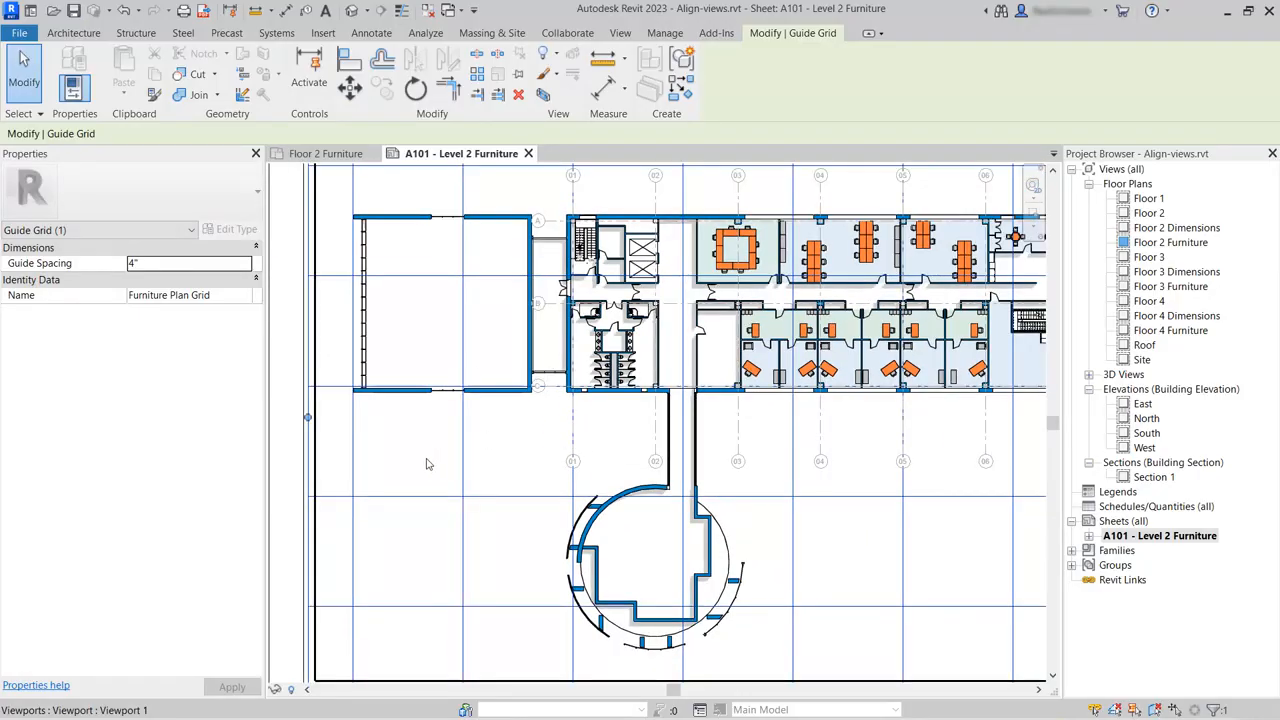
scroll(430, 460, "down", 5)
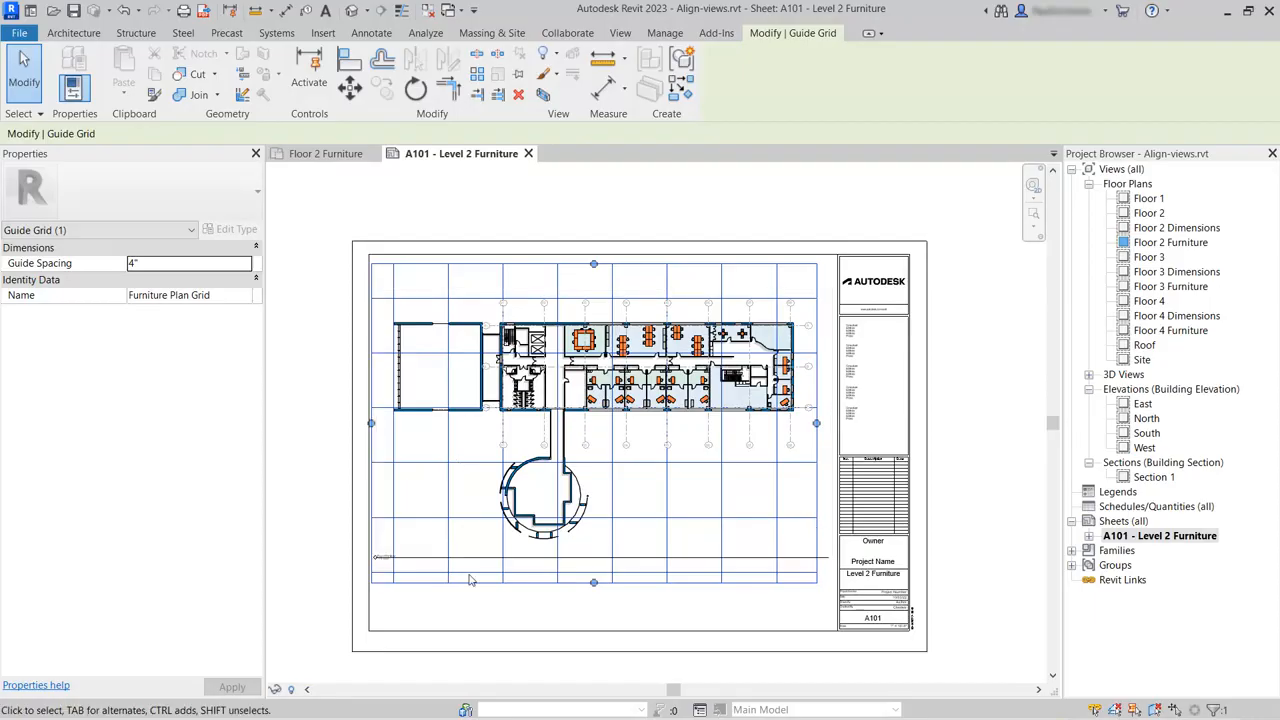
scroll(558, 628, "up", 1)
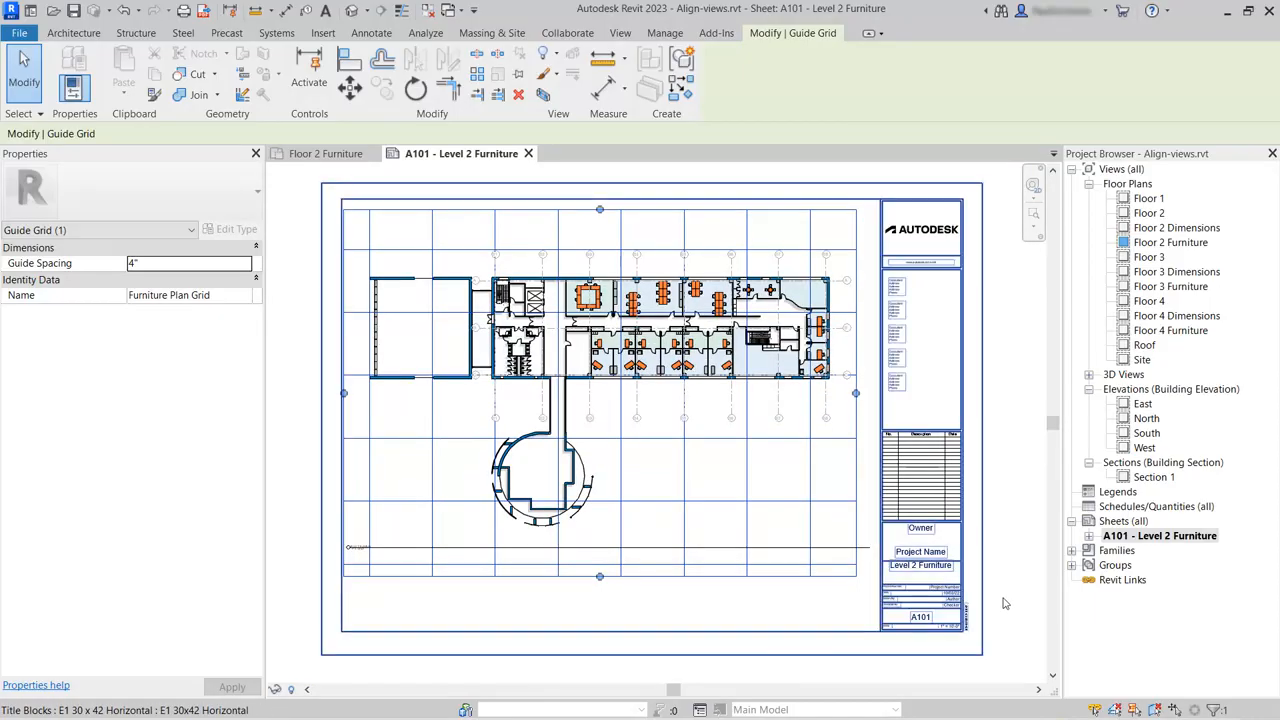
key("Escape")
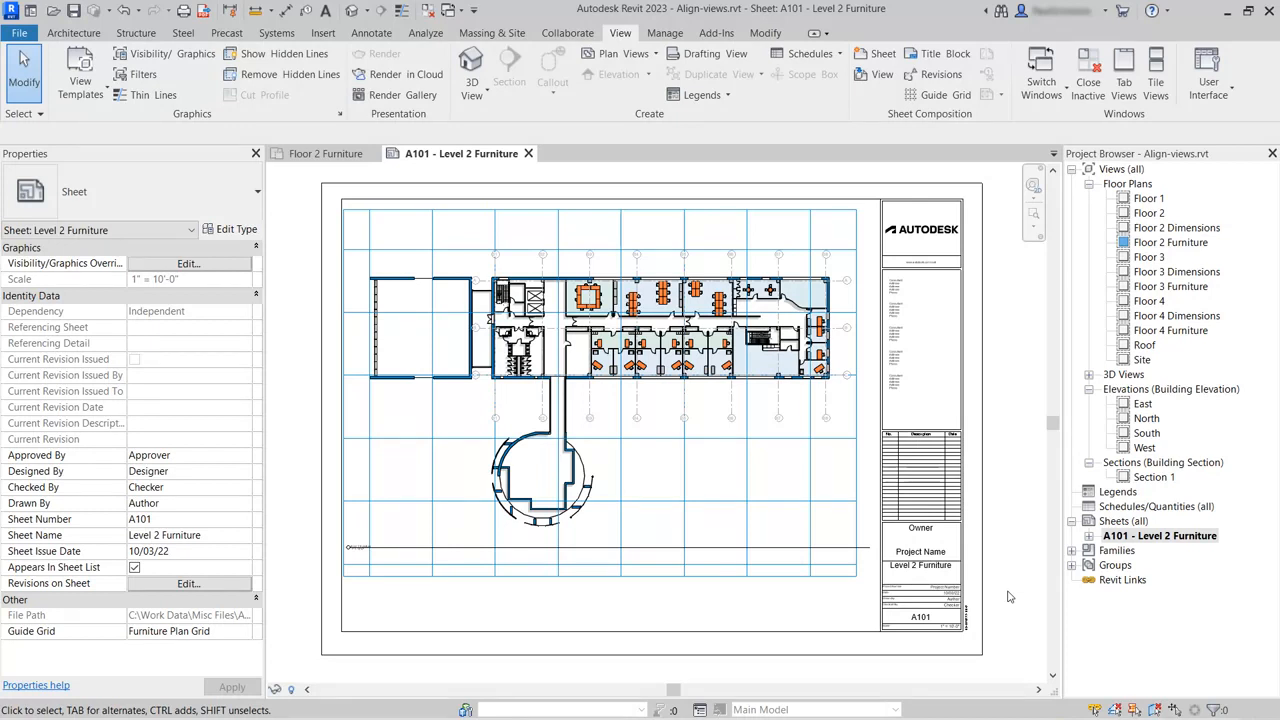
Duplicate sheet A101 - Level 2 Furniture with sheet detailing.
right_click(1146, 537)
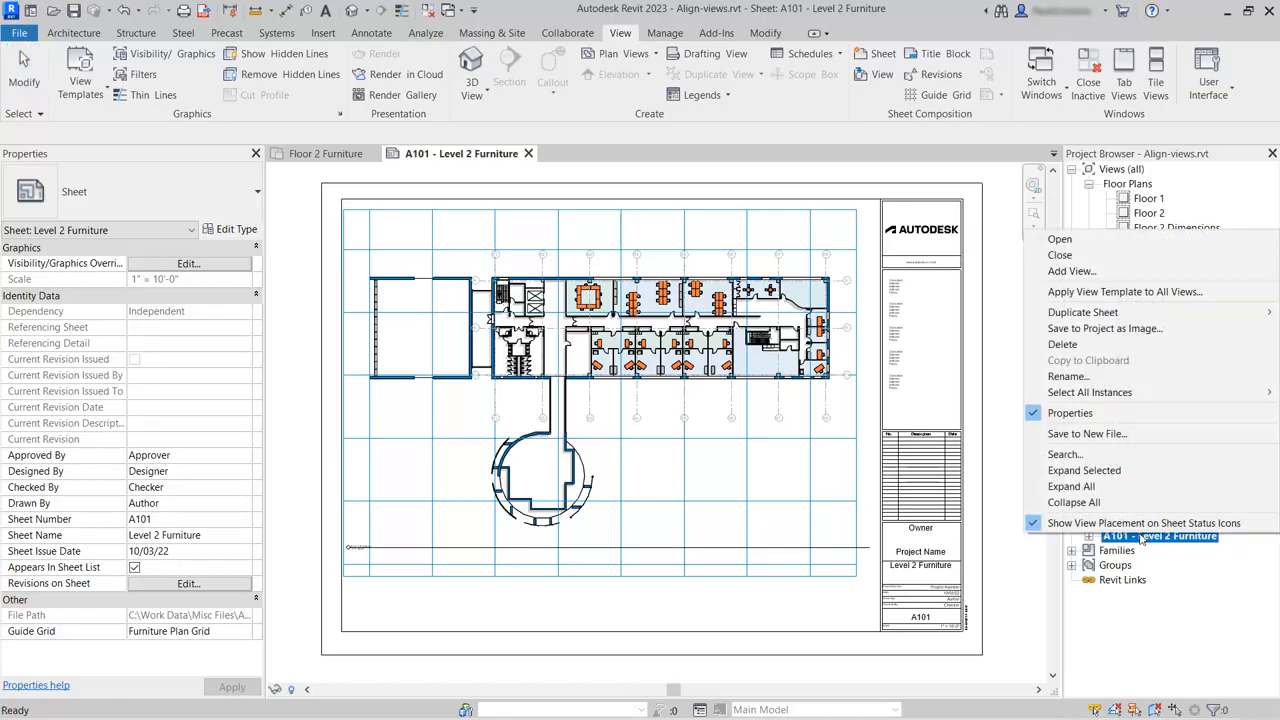
mouse_move(1110, 316)
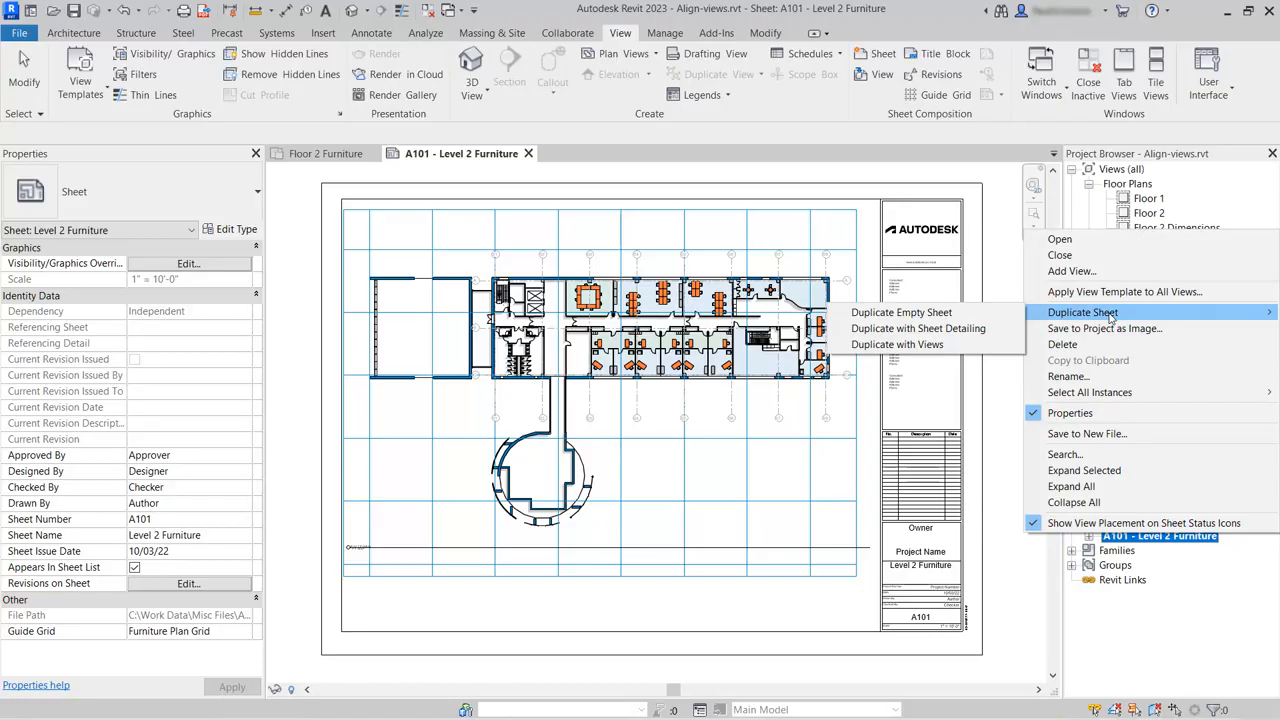
left_click(957, 332)
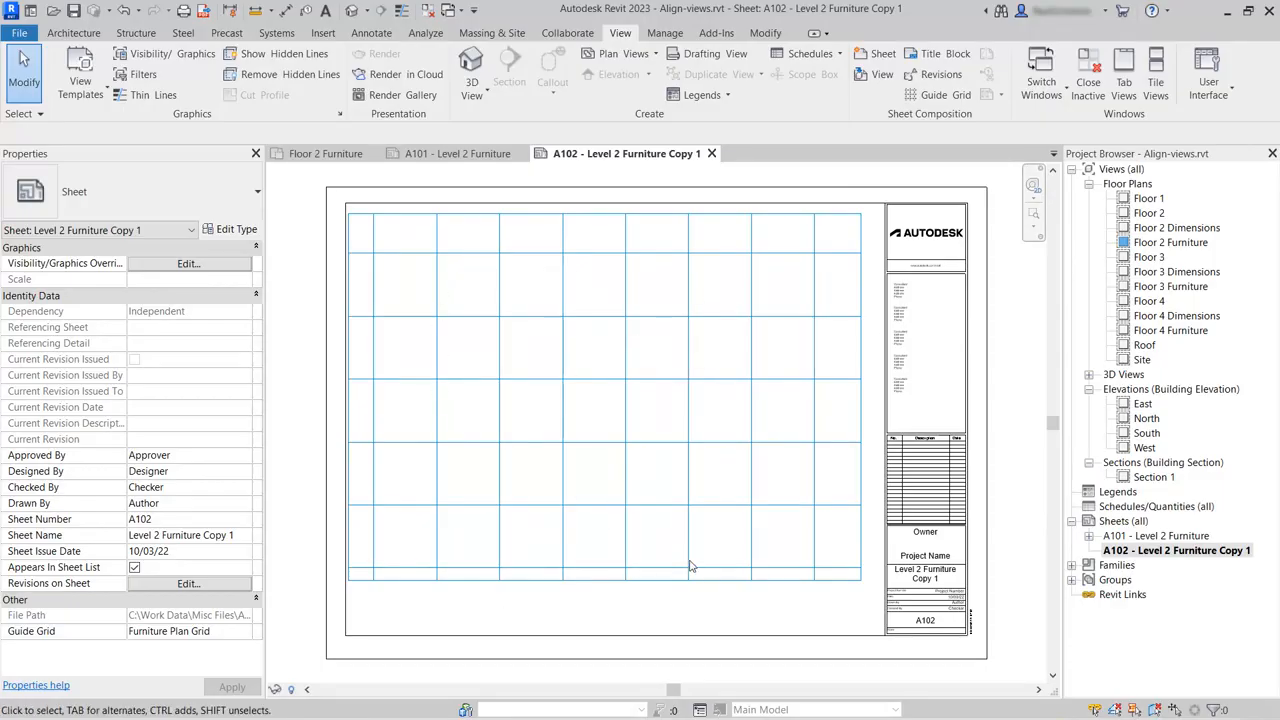
Rename the duplicated sheet A102 as Level 3 Furniture, keeping its sheet number.
right_click(1166, 556)
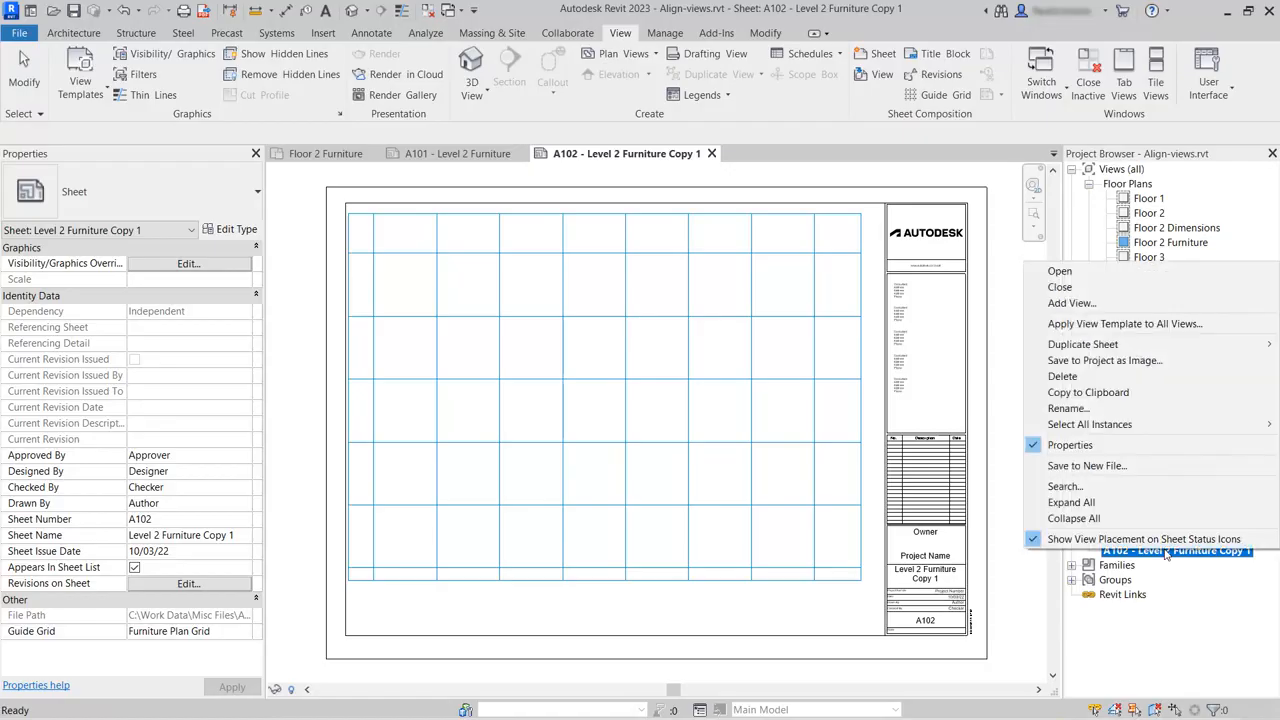
left_click(1068, 408)
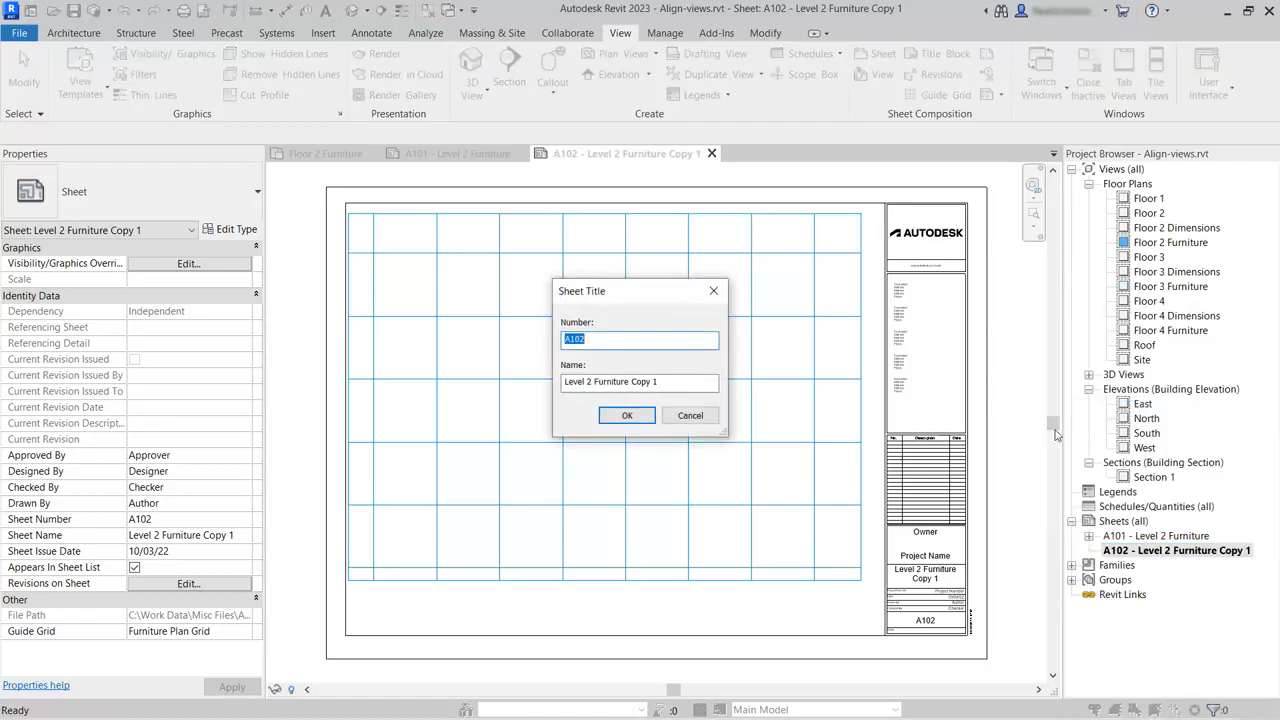
left_click_drag(664, 381, 628, 381)
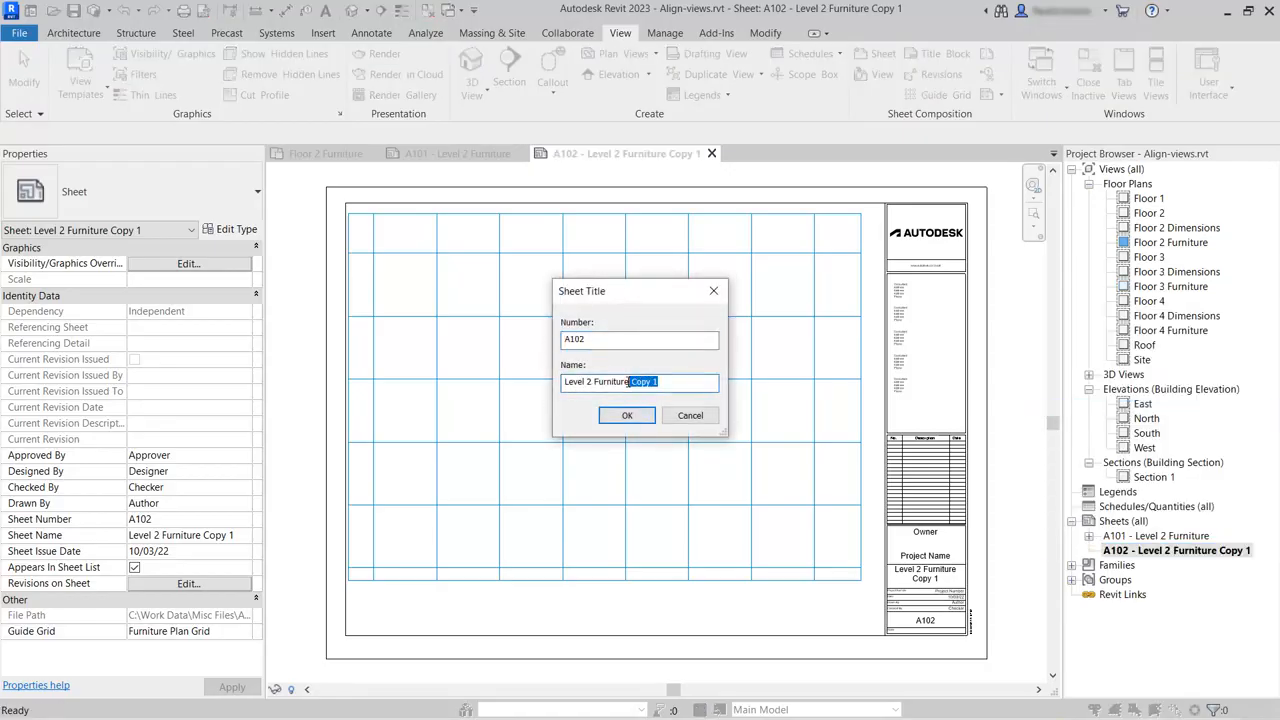
key("BackSpace")
left_click(626, 414)
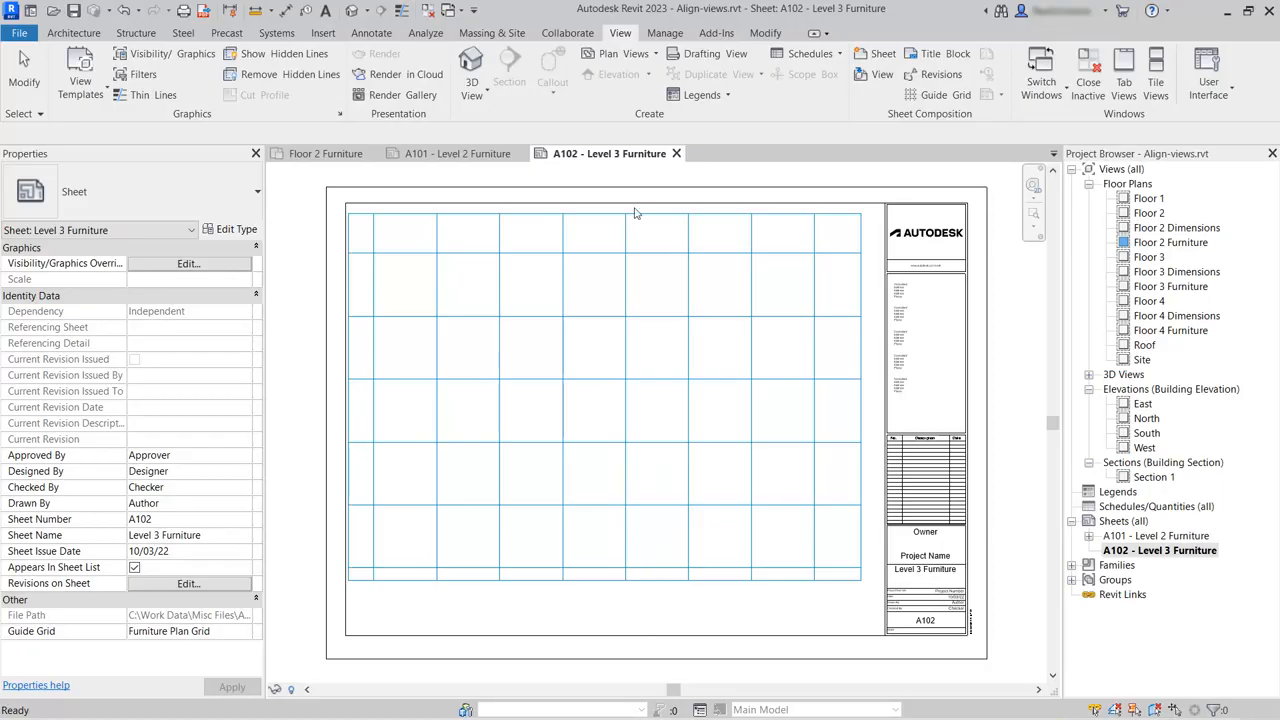
Place the Floor 3 Furniture floor plan on sheet A102, roughly centred over the guide grid.
left_click(880, 78)
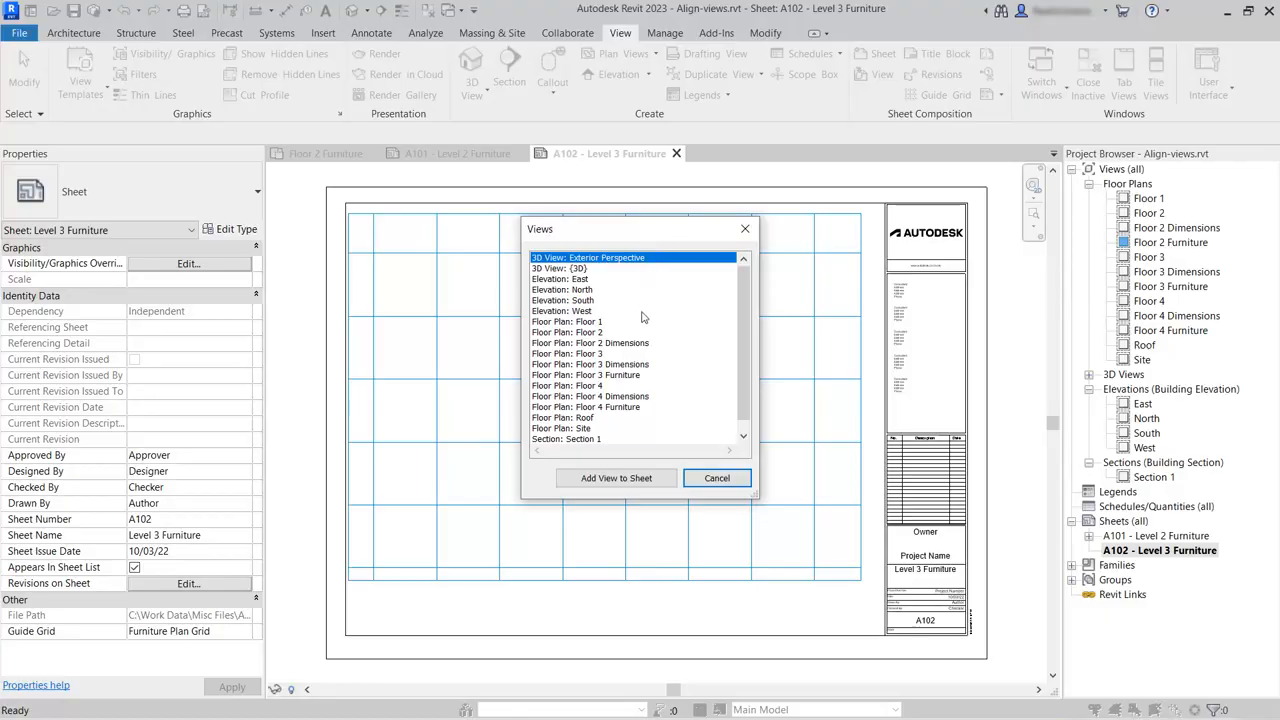
left_click(581, 376)
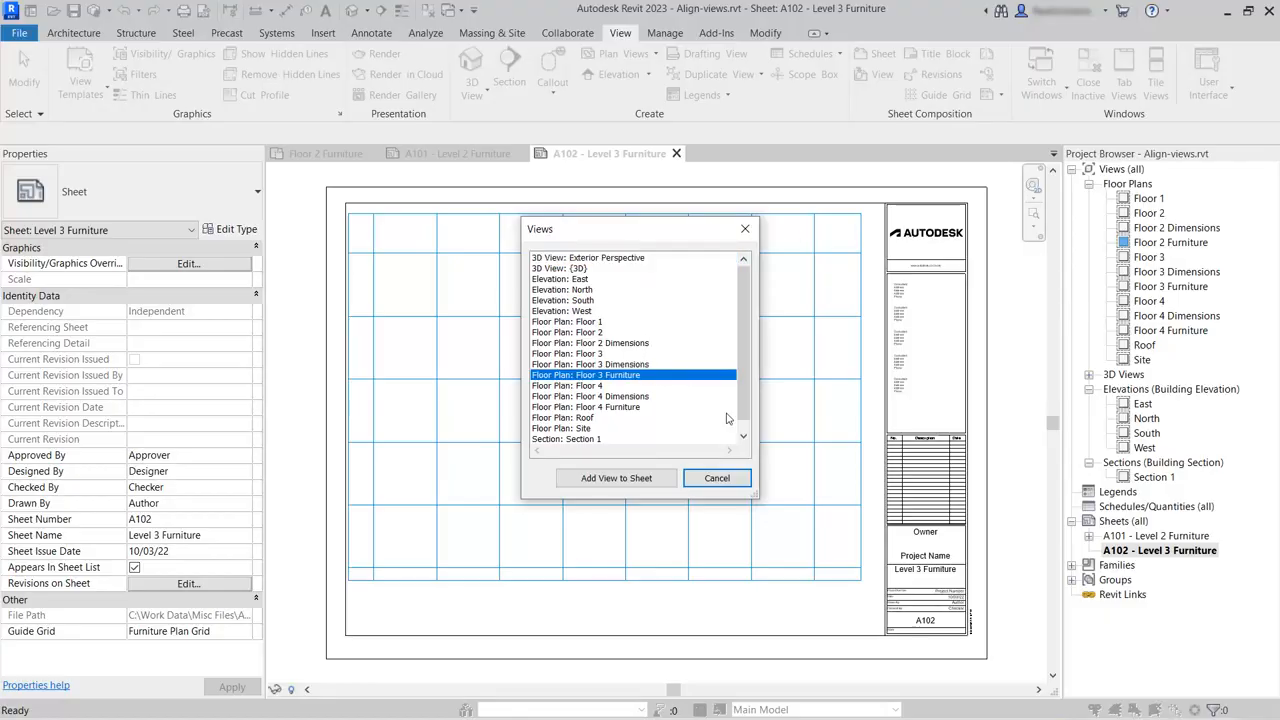
left_click(621, 481)
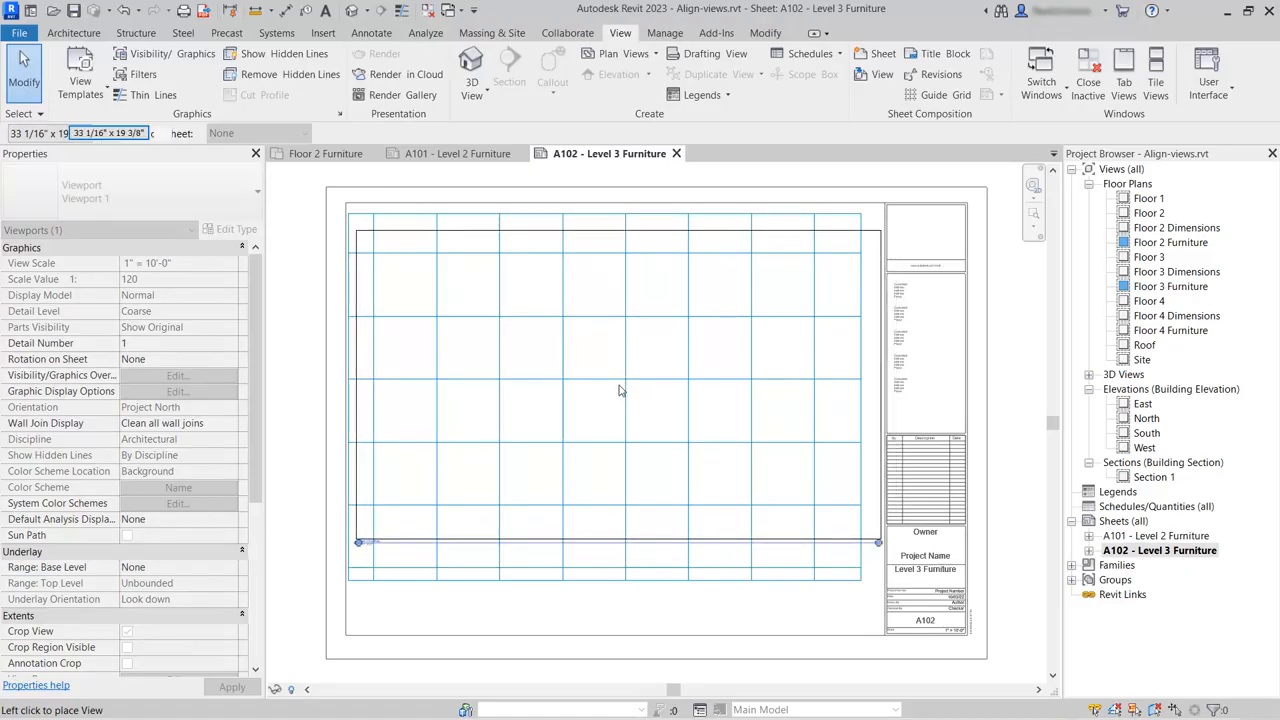
left_click(618, 390)
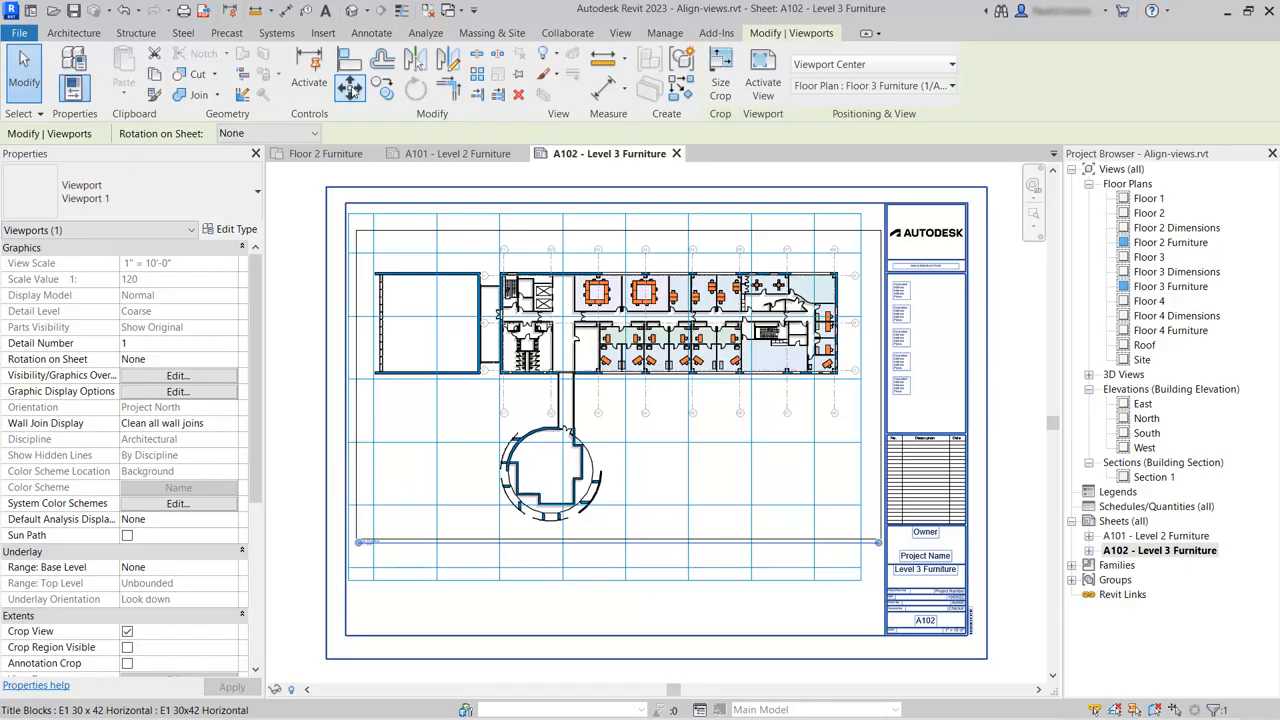
Move the Floor 3 Furniture viewport from the intersection of gridlines 01 and C to the nearest guide grid intersection.
left_click(349, 88)
scroll(497, 400, "up", 3)
scroll(510, 388, "up", 5)
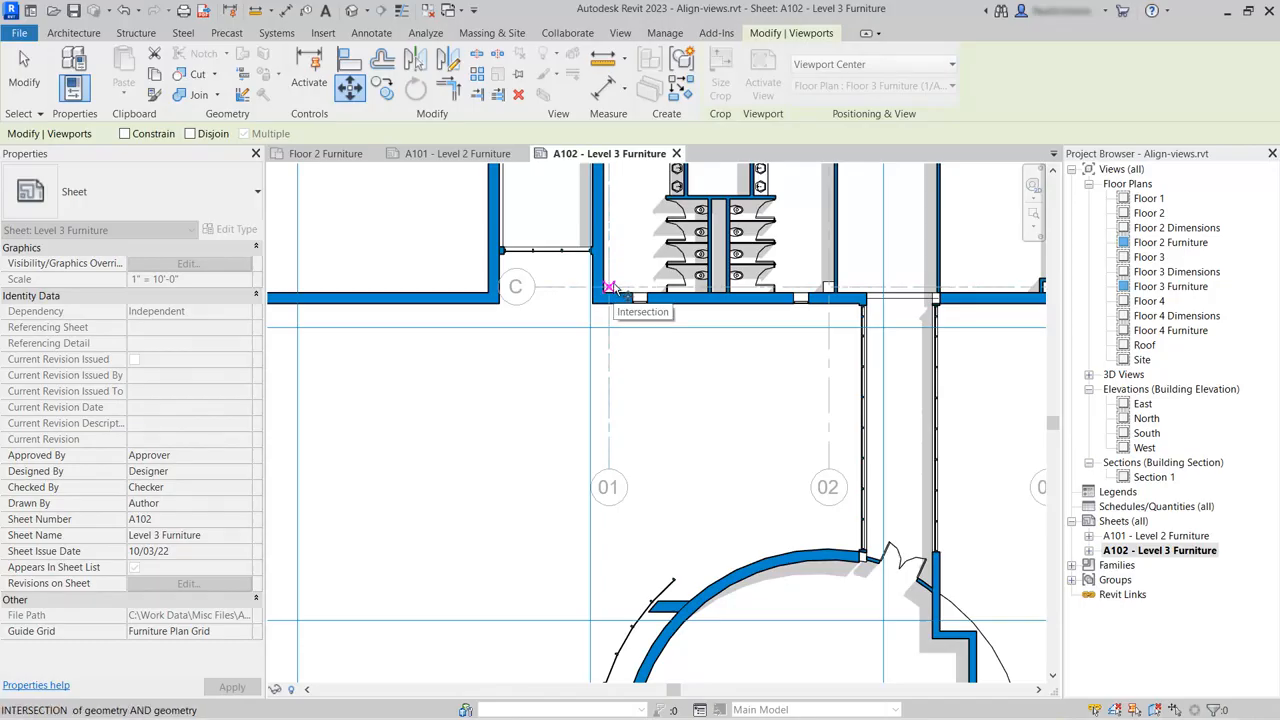
left_click(612, 288)
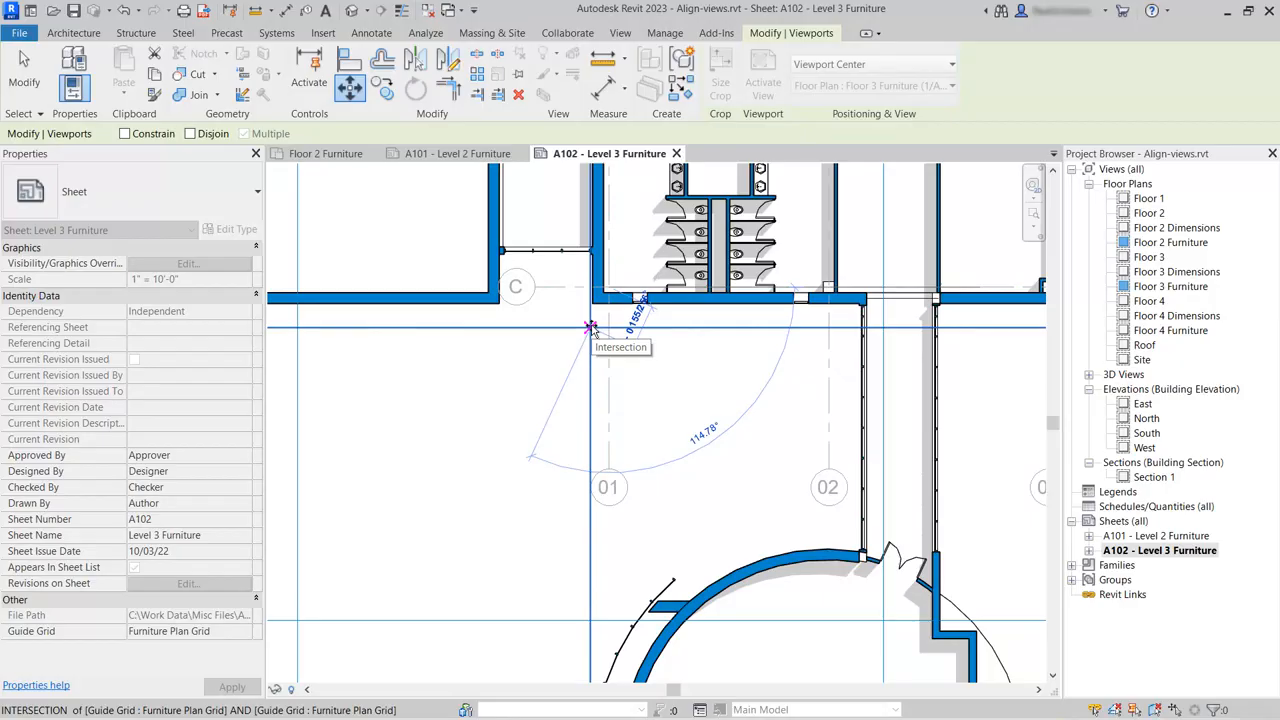
left_click(591, 328)
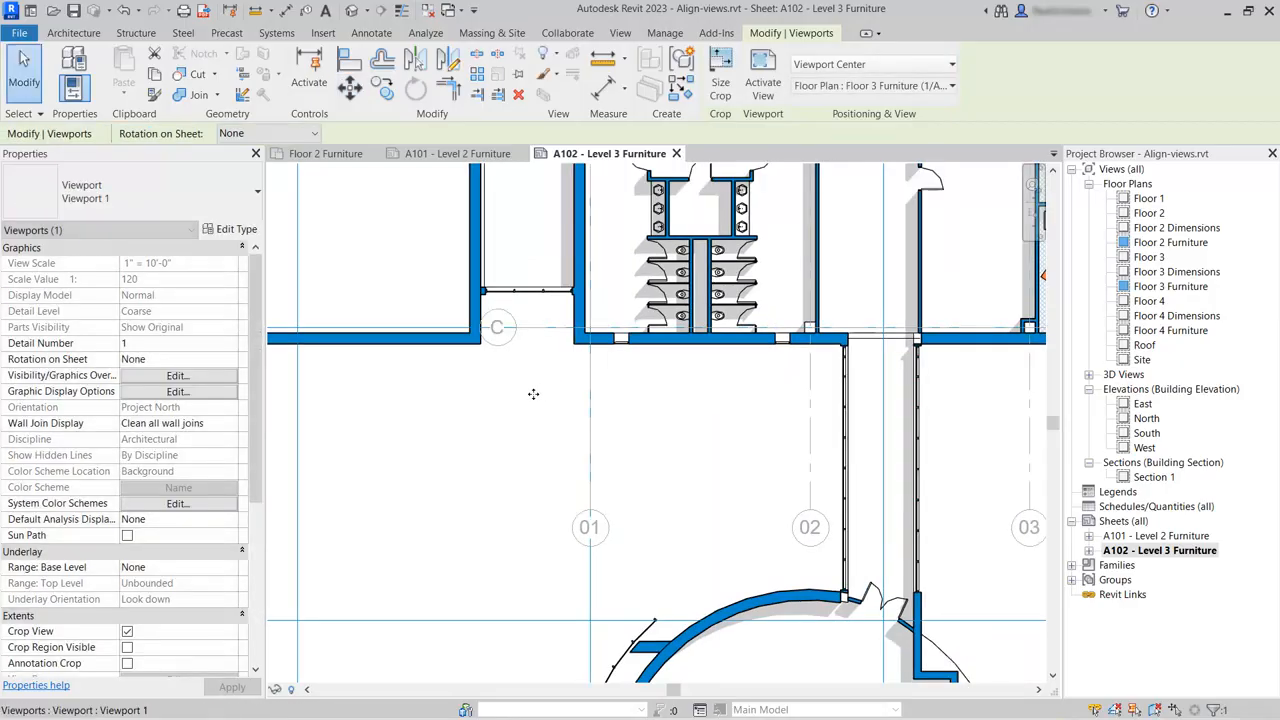
scroll(494, 443, "down", 7)
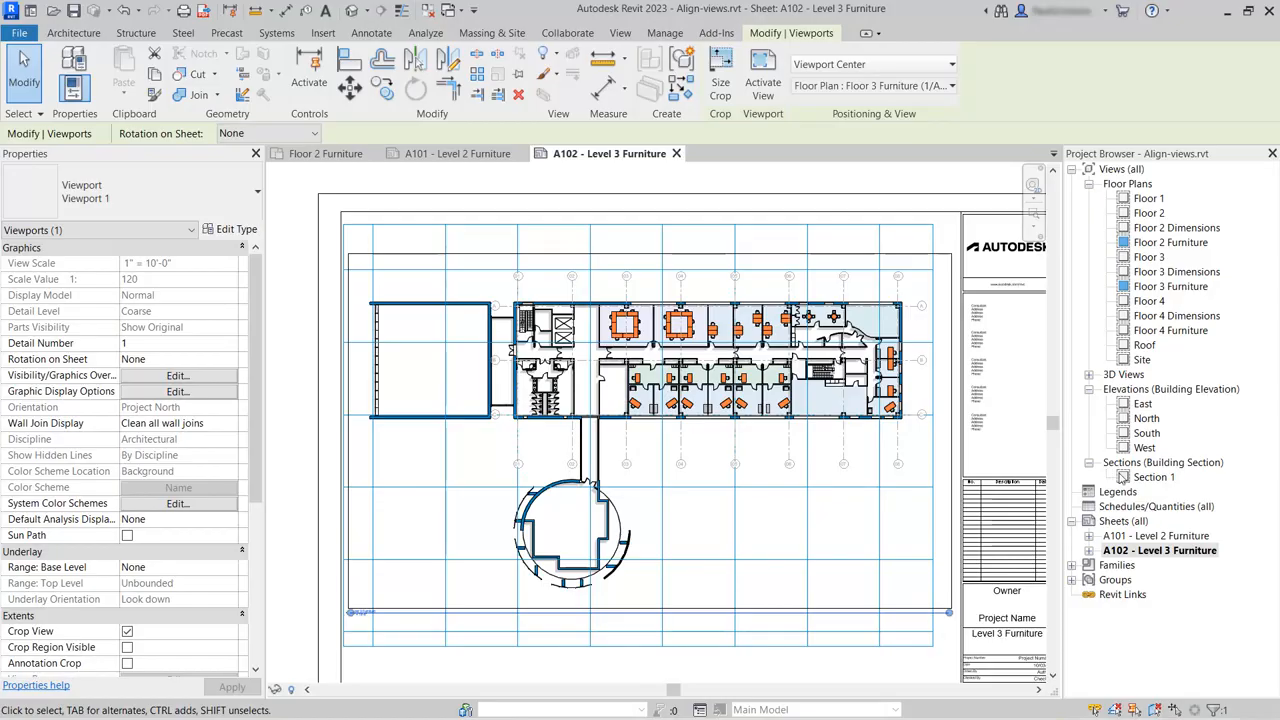
Duplicate sheet A102 - Level 3 Furniture with sheet detailing.
right_click(1150, 558)
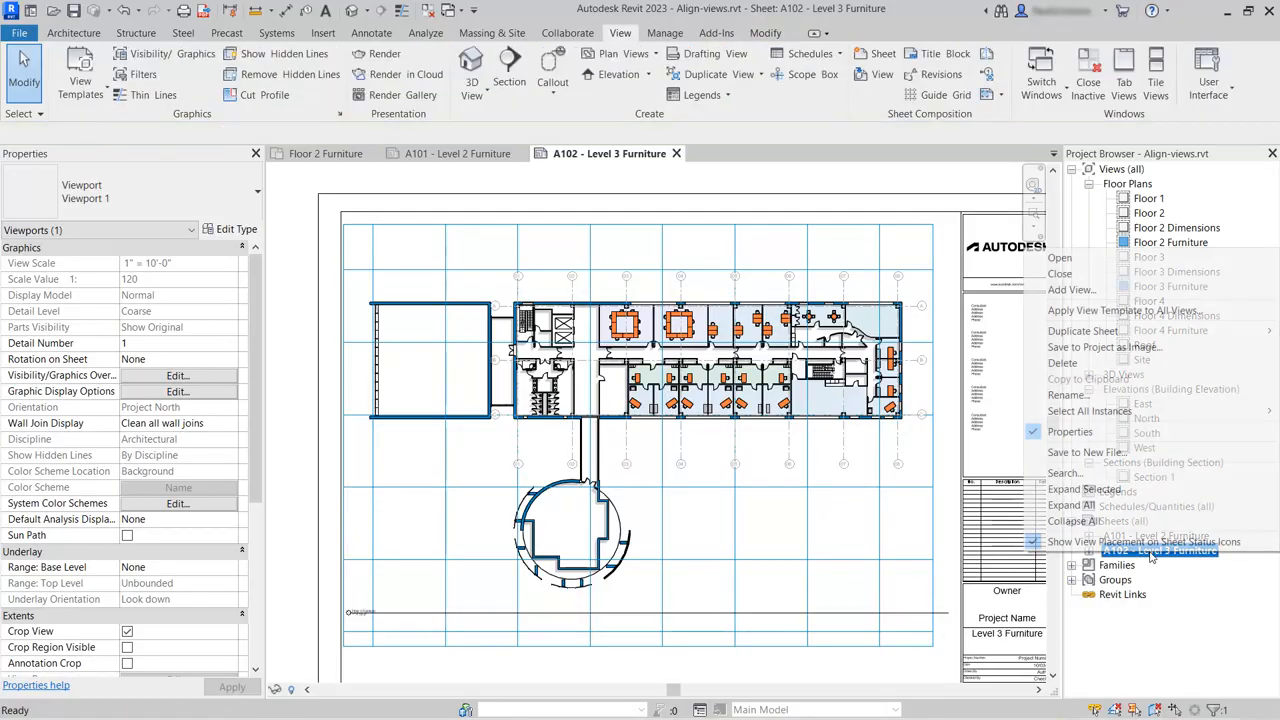
mouse_move(1133, 334)
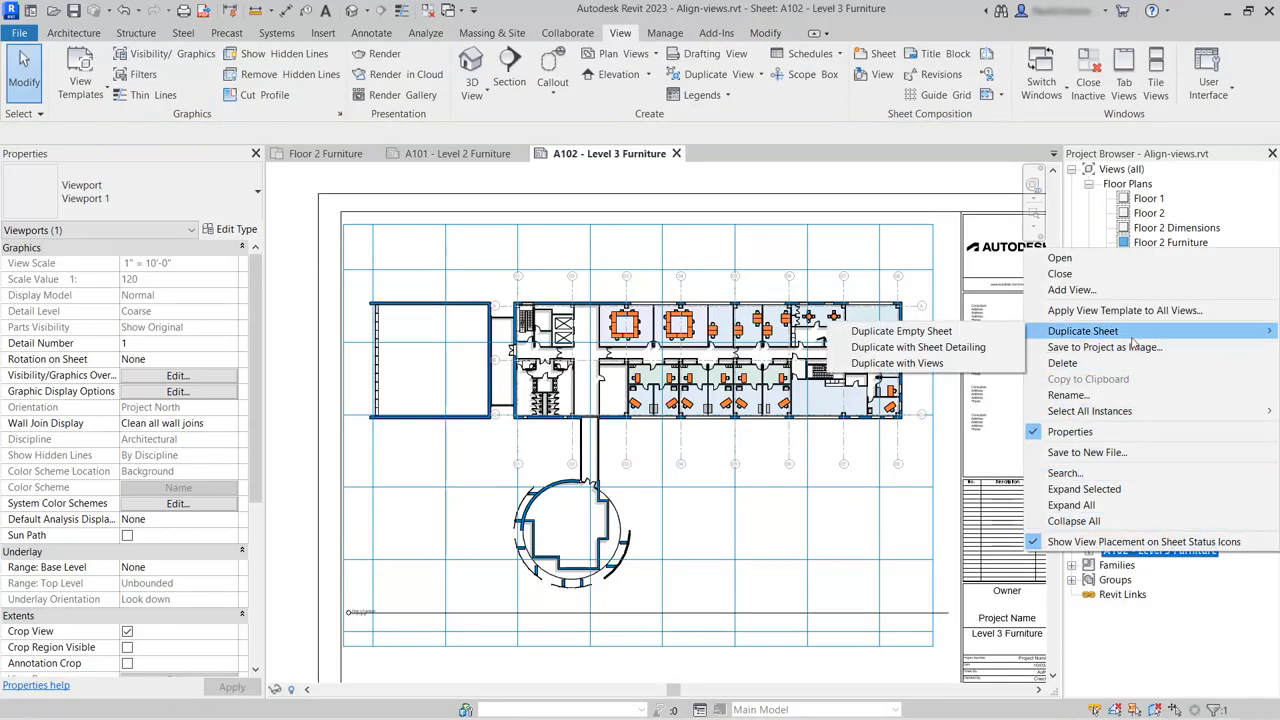
left_click(972, 349)
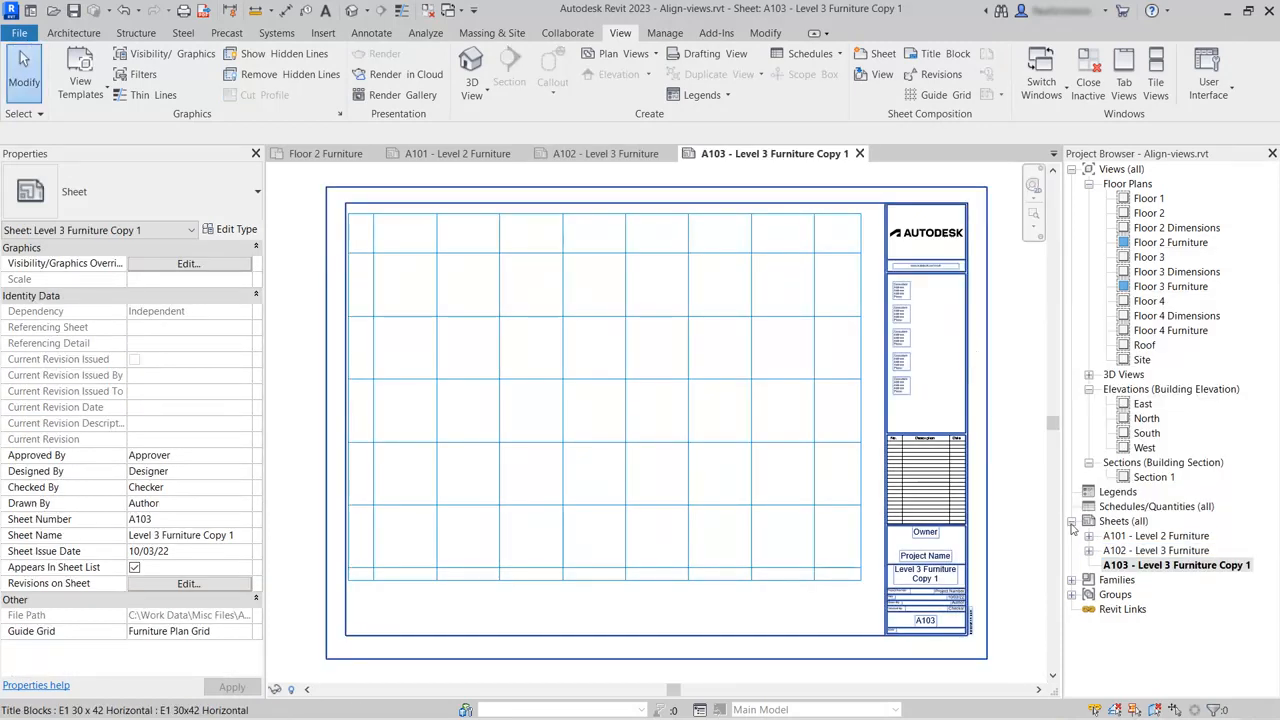
Rename the duplicated sheet A103 as Level 4 Furniture, keeping its sheet number.
right_click(1165, 566)
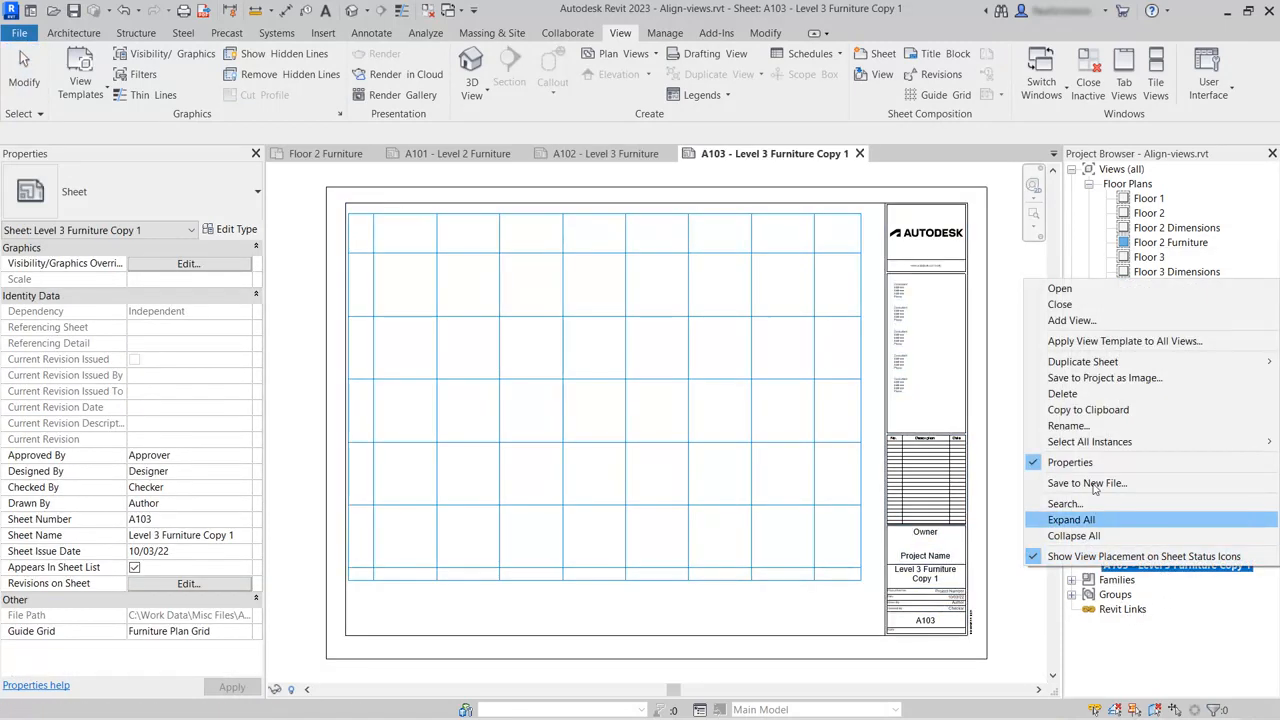
left_click(1095, 427)
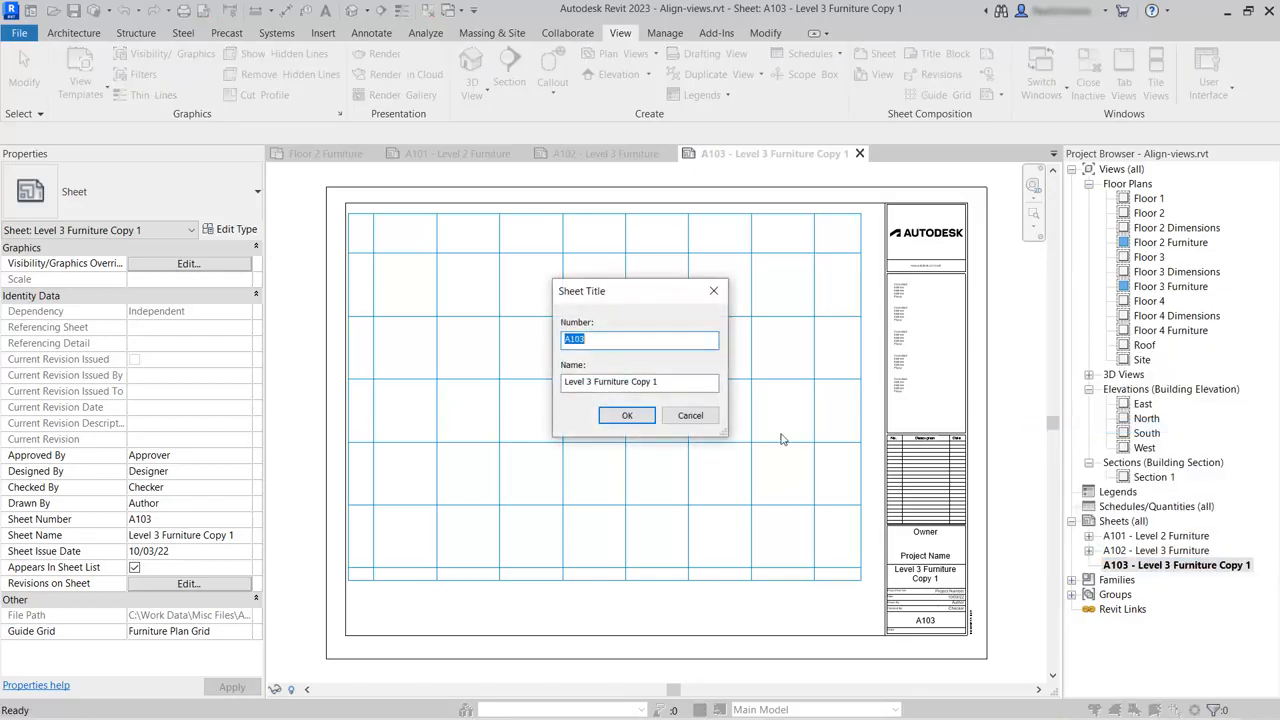
left_click(588, 381)
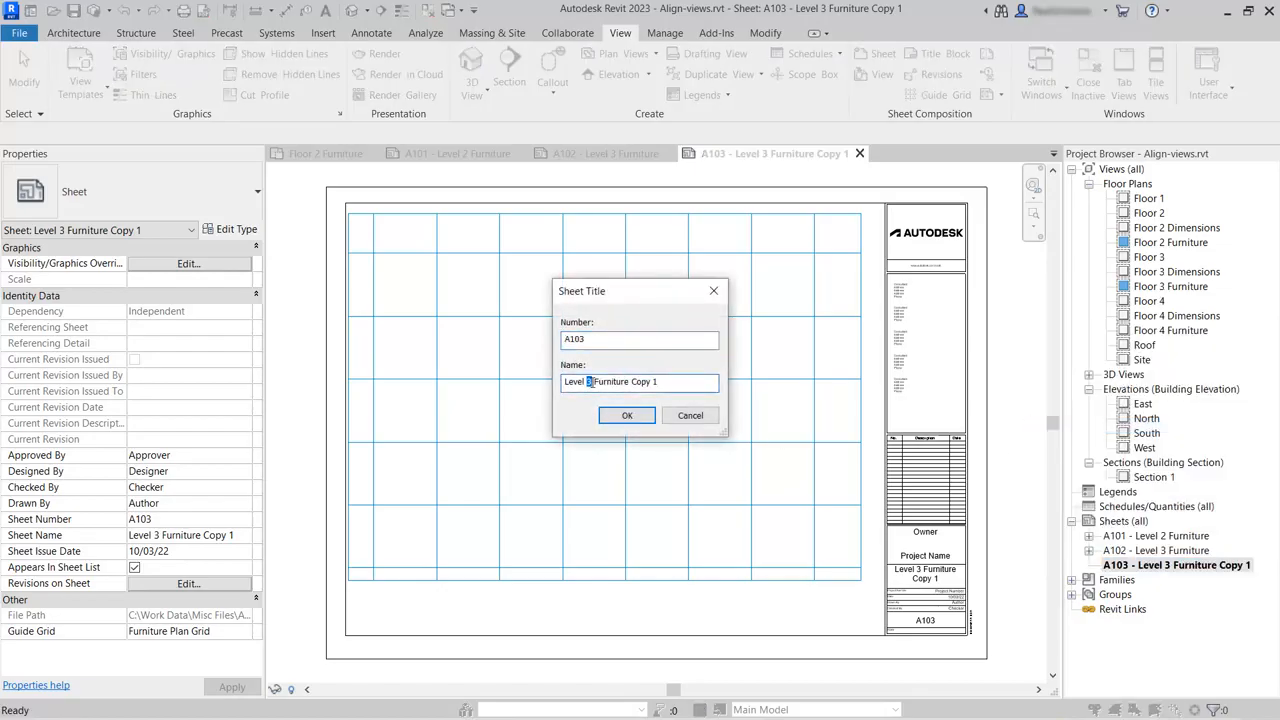
left_click_drag(630, 381, 693, 381)
key("BackSpace")
left_click(627, 415)
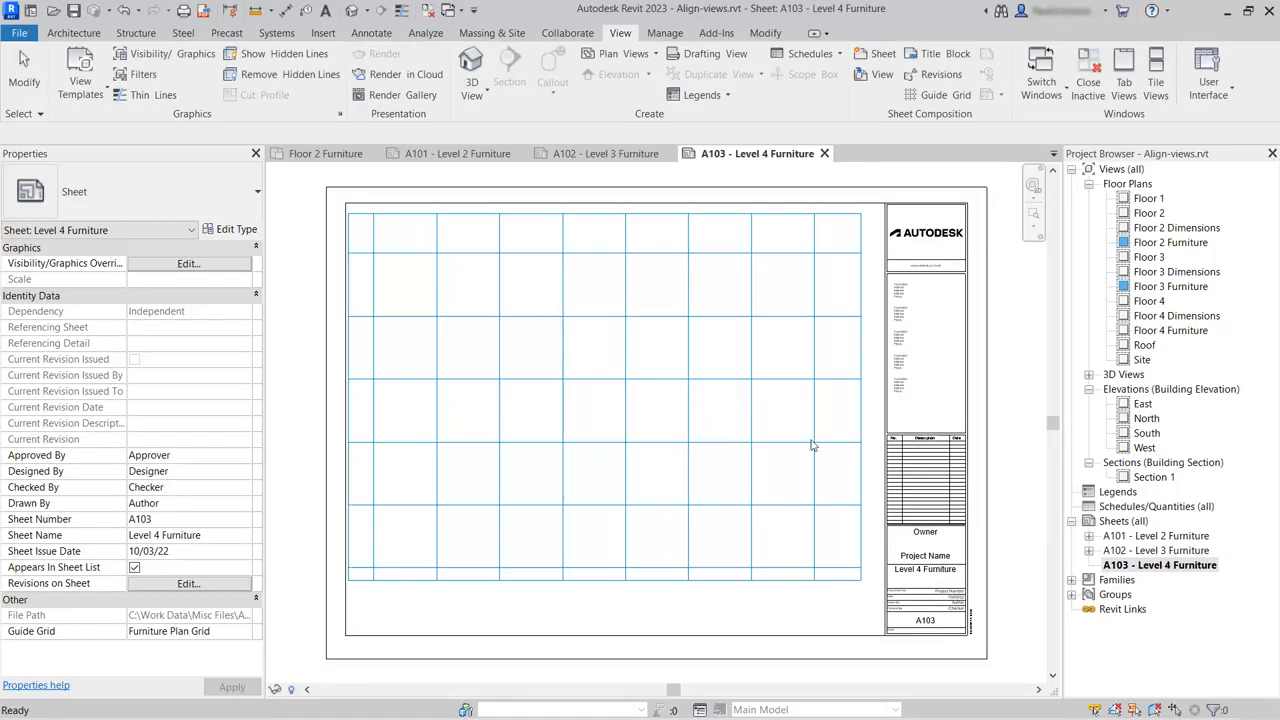
Place the Floor 4 Furniture floor plan on sheet A103, roughly centred over the guide grid.
left_click(1165, 331)
left_click_drag(1167, 338, 712, 360)
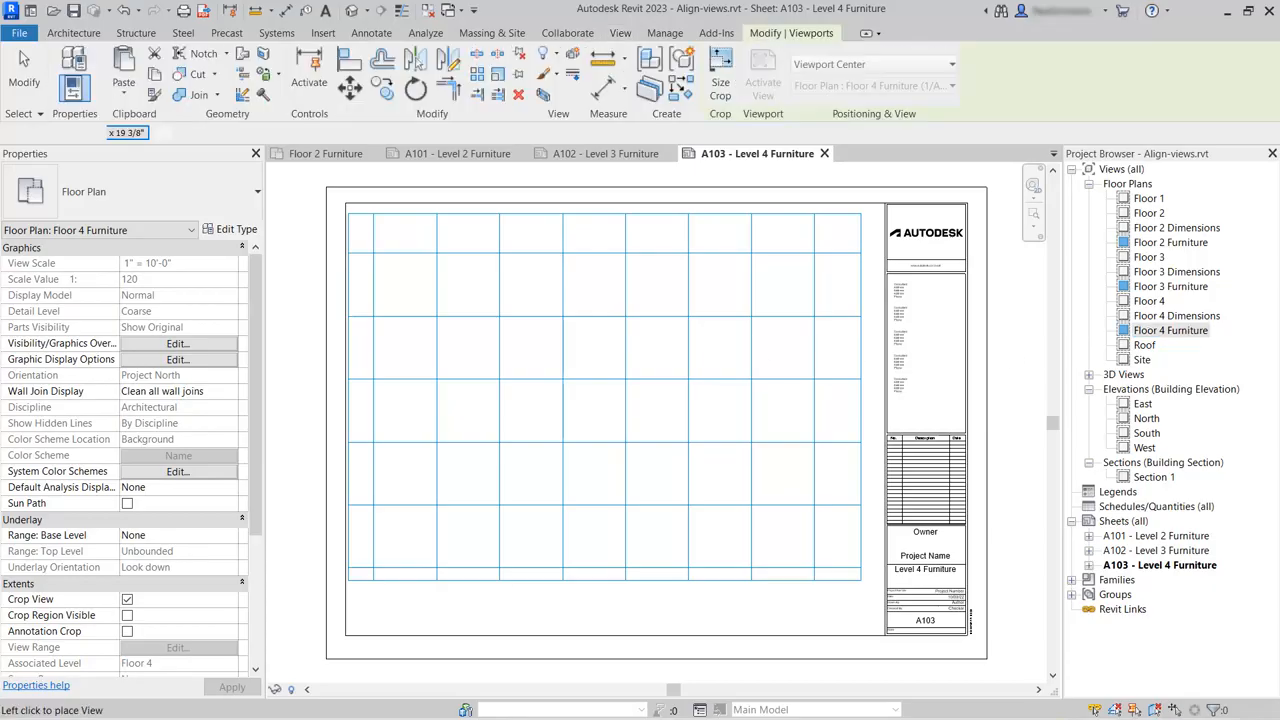
left_click(618, 392)
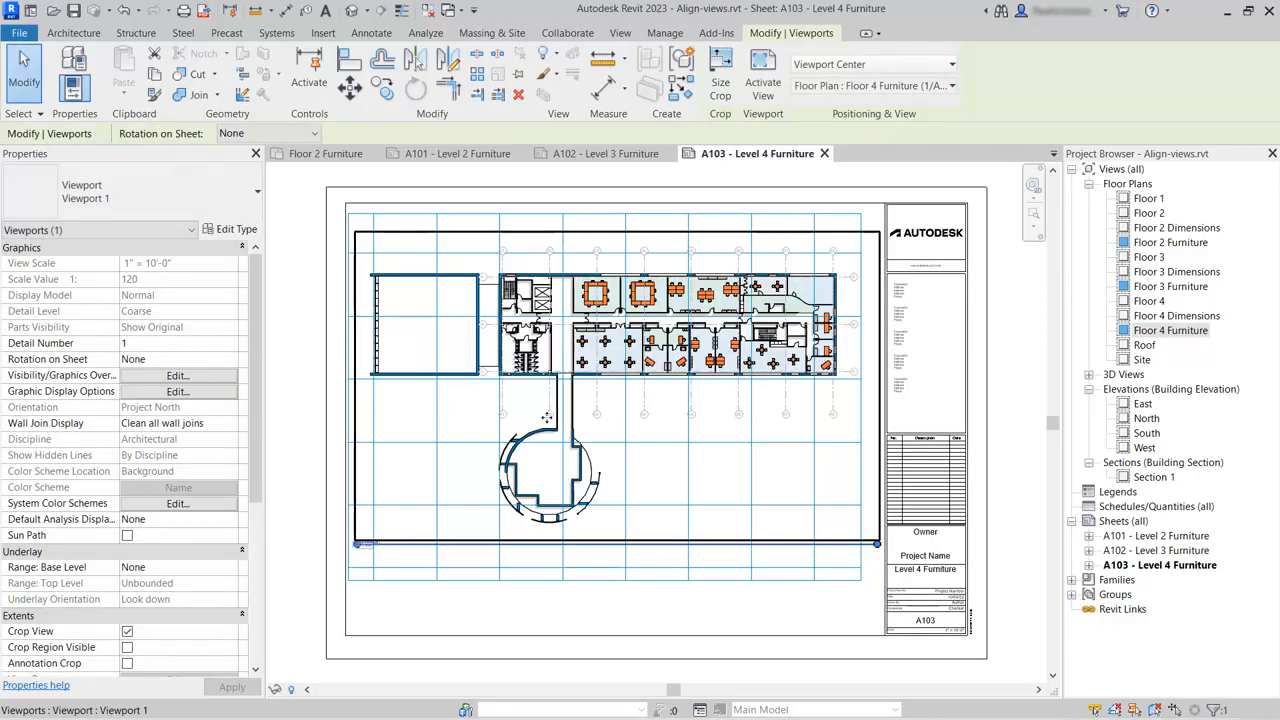
Move the Floor 4 Furniture viewport from the intersection of gridlines 01 and C to the nearest guide grid intersection.
scroll(503, 373, "up", 8)
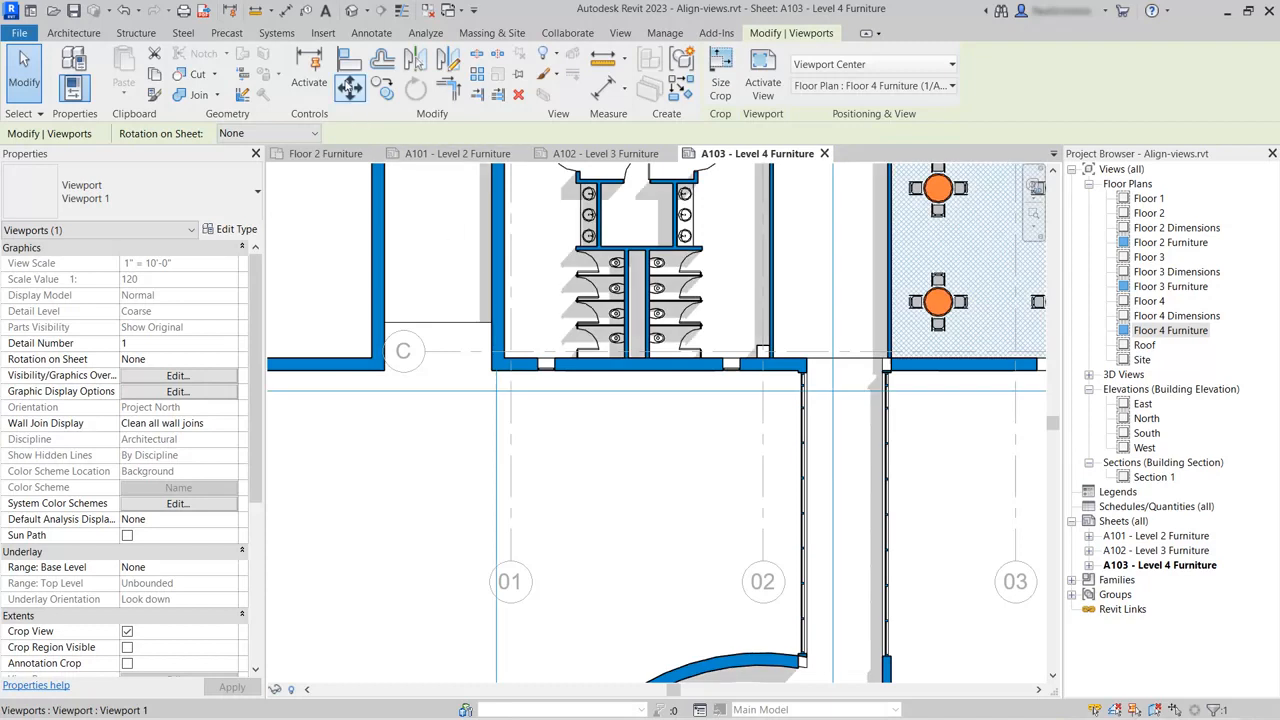
left_click(349, 87)
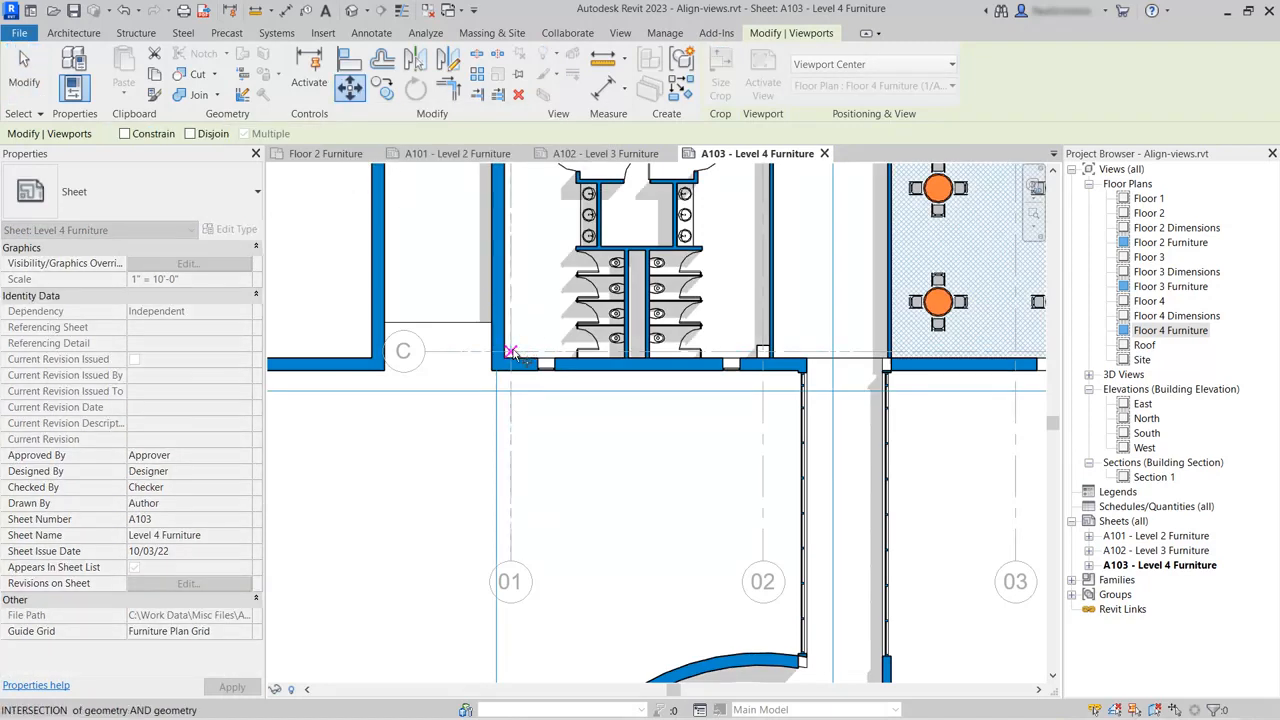
left_click(513, 355)
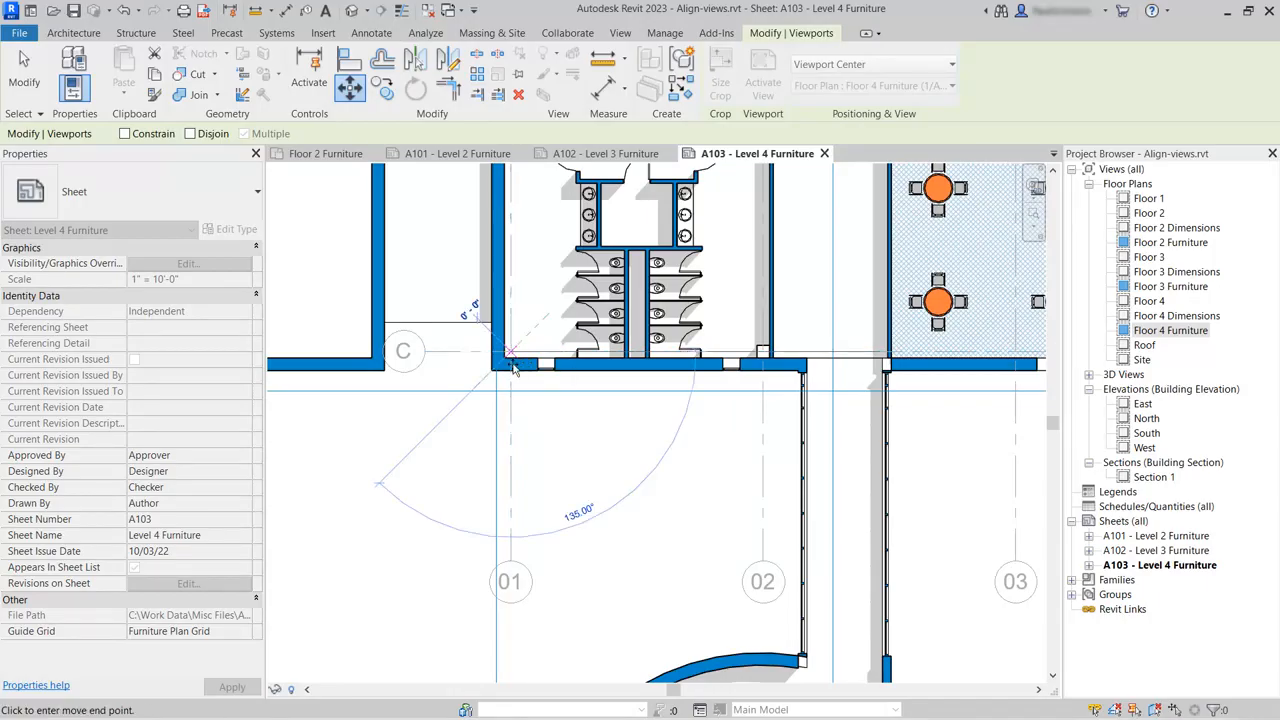
left_click(496, 390)
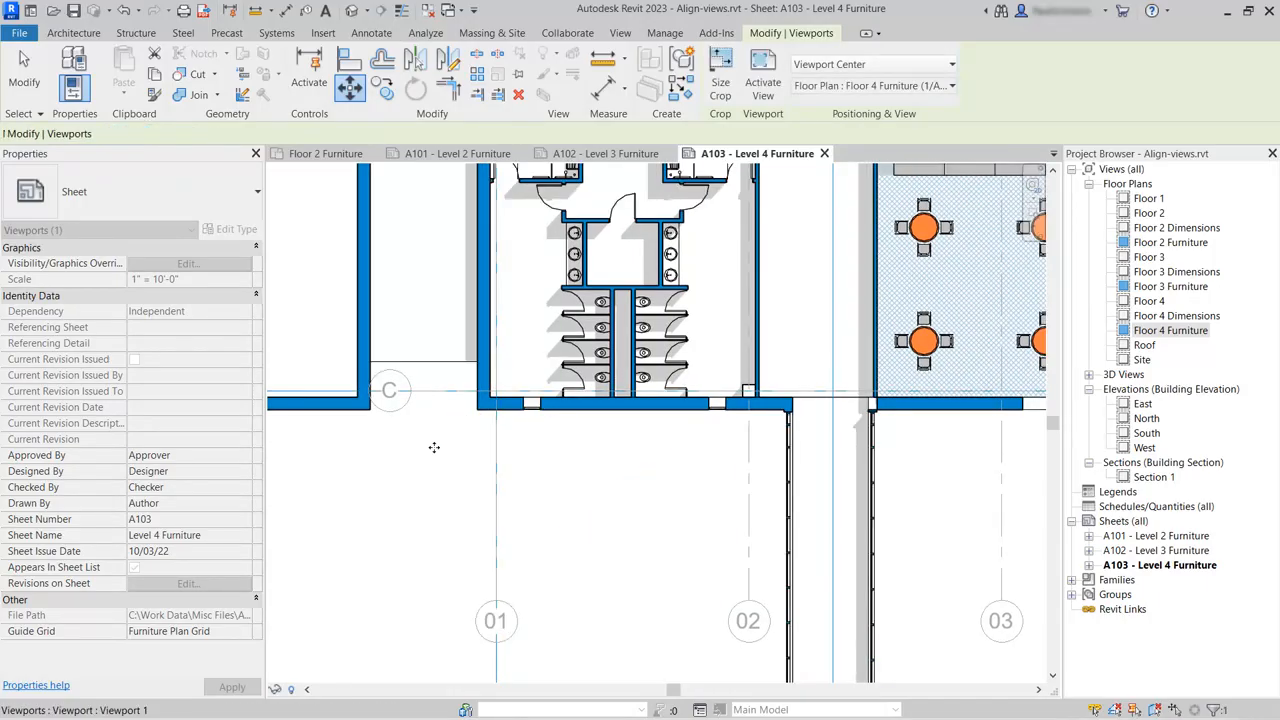
scroll(451, 457, "down", 6)
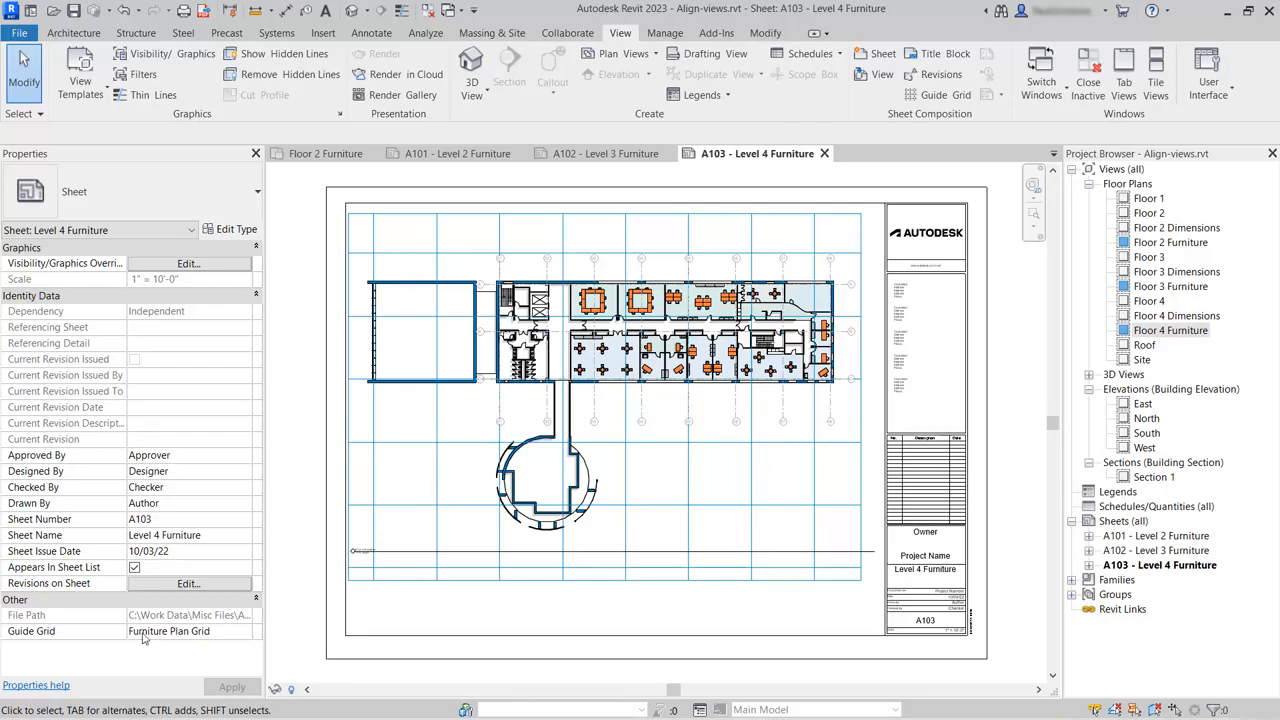
Set sheet A103's Guide Grid to <None> and back to Furniture Plan Grid.
left_click(221, 633)
left_click(244, 632)
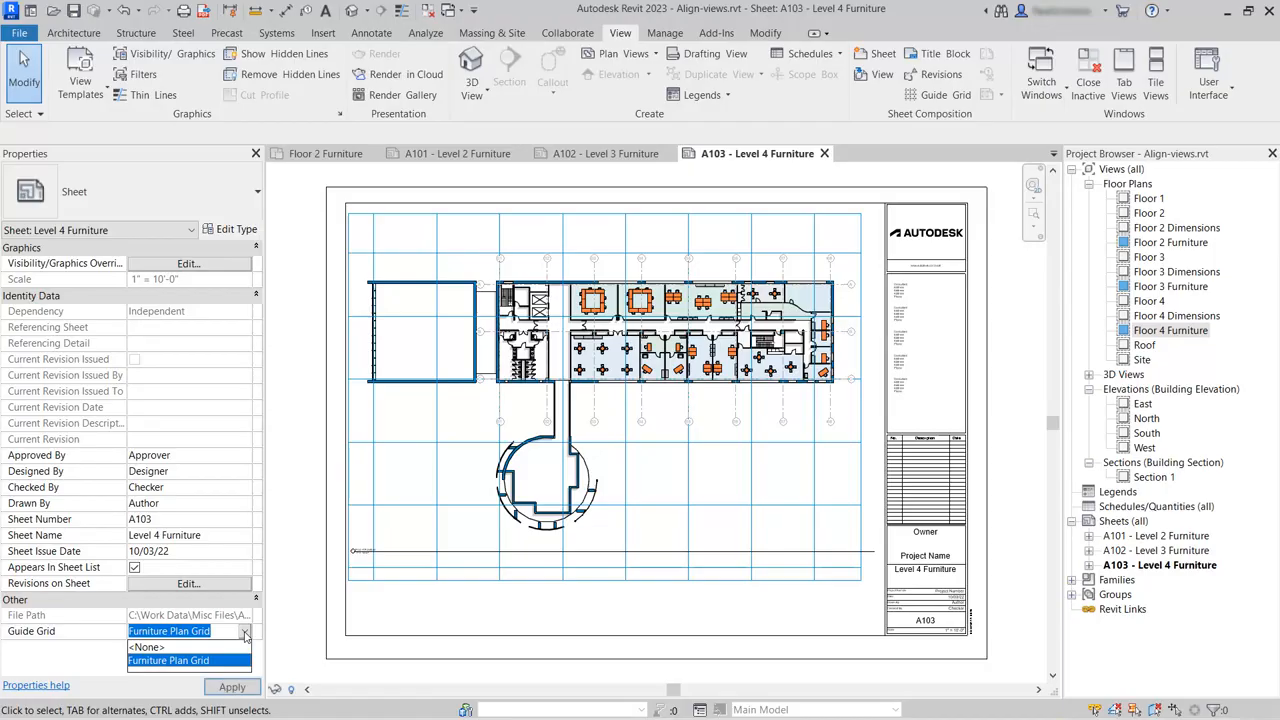
left_click(170, 648)
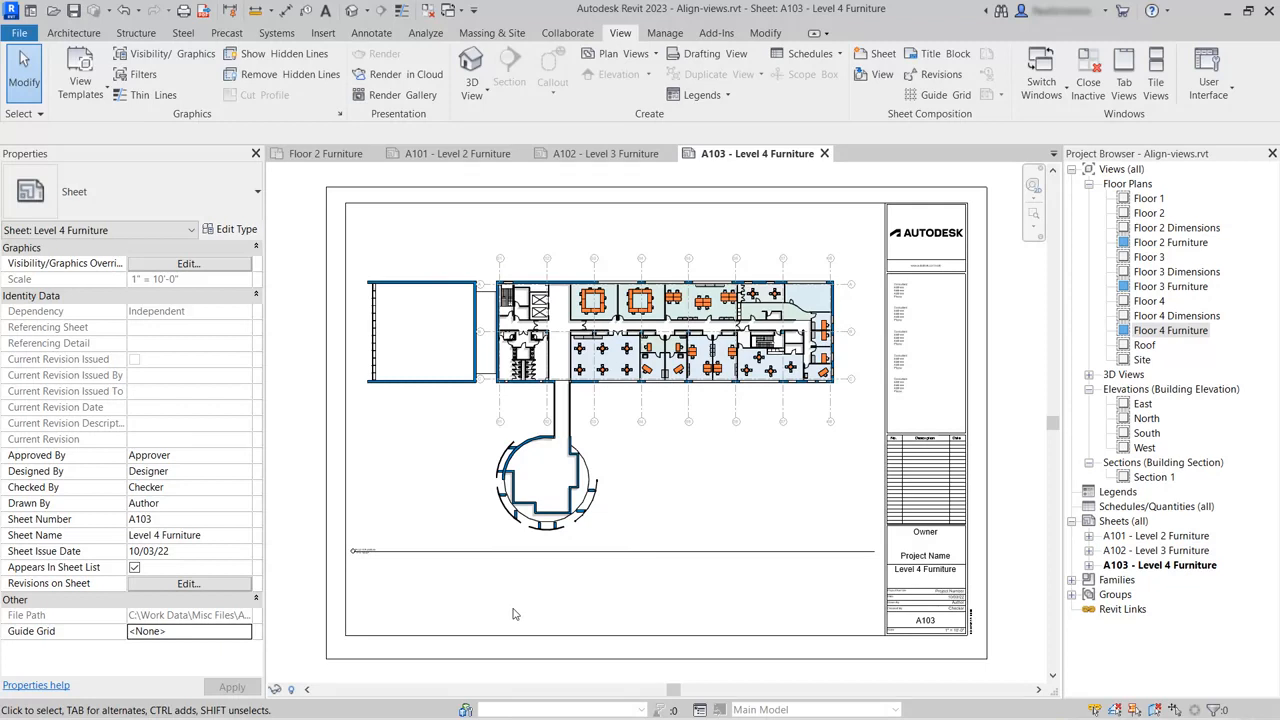
left_click(250, 634)
left_click(224, 663)
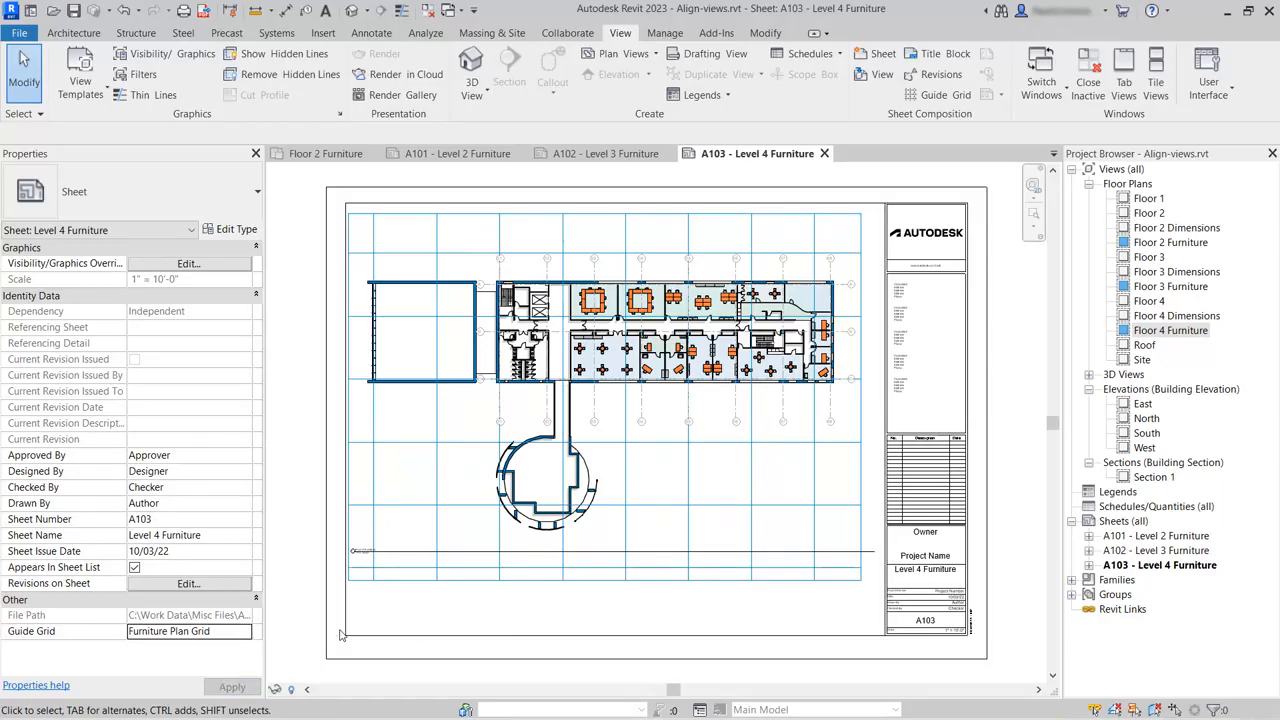
Set the Guide Grid property to <None> on sheets A103, A102 and A101.
left_click(248, 640)
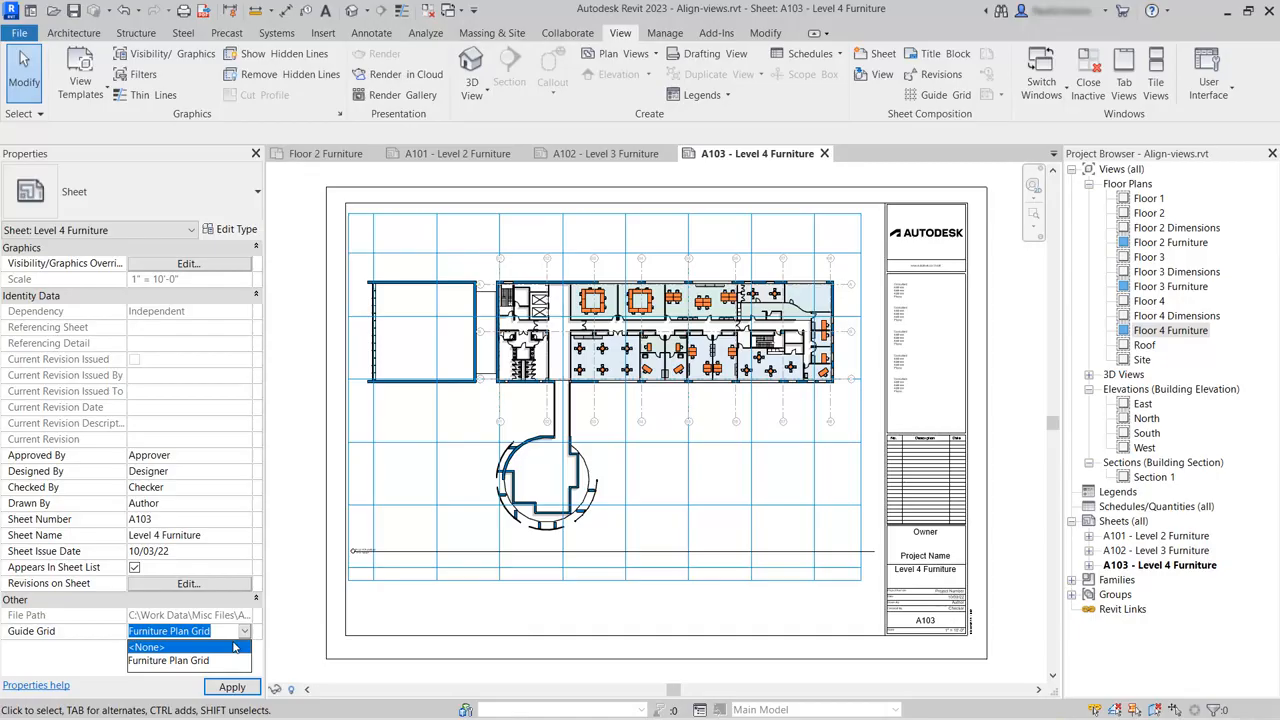
left_click(190, 648)
left_click(605, 153)
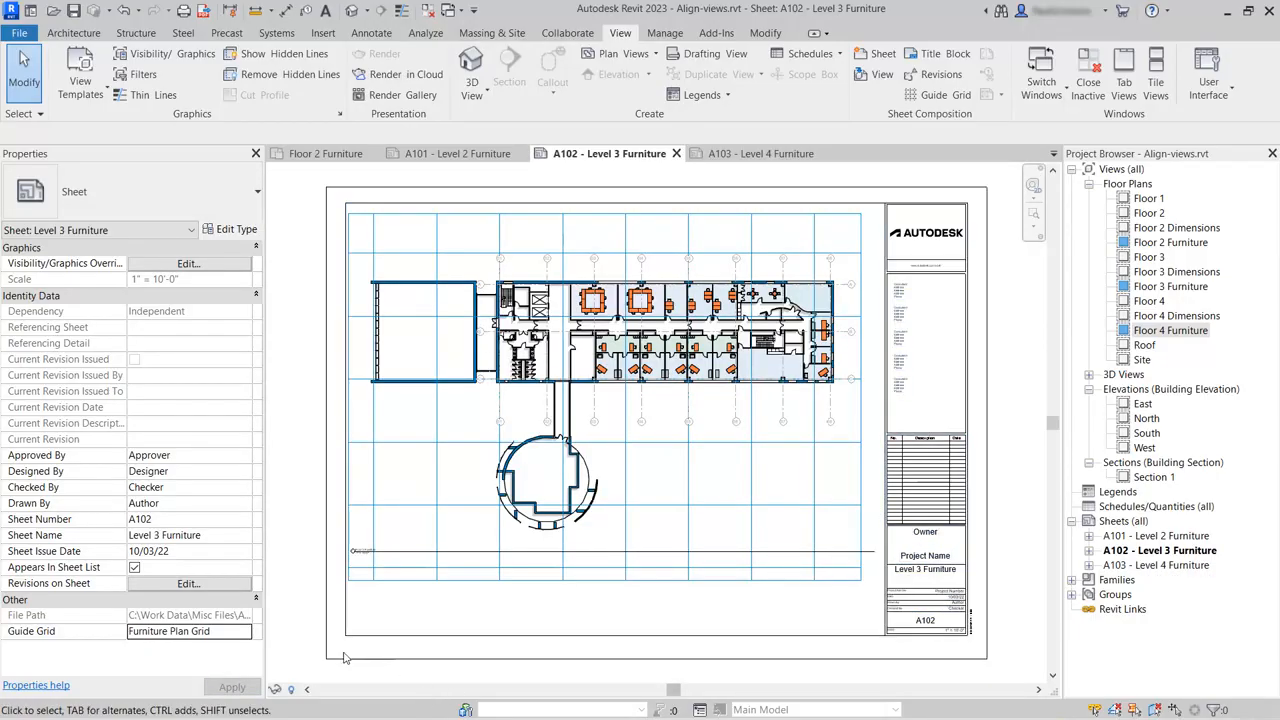
left_click(245, 632)
left_click(148, 647)
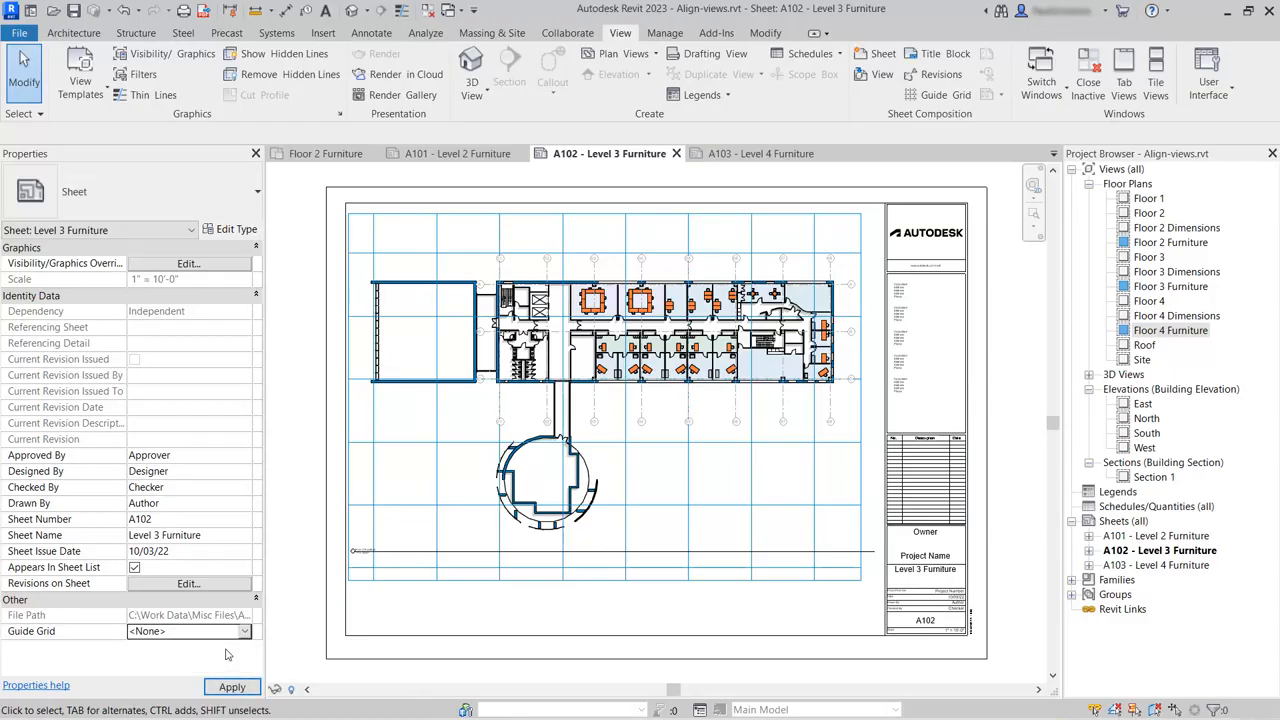
left_click(456, 155)
left_click(245, 632)
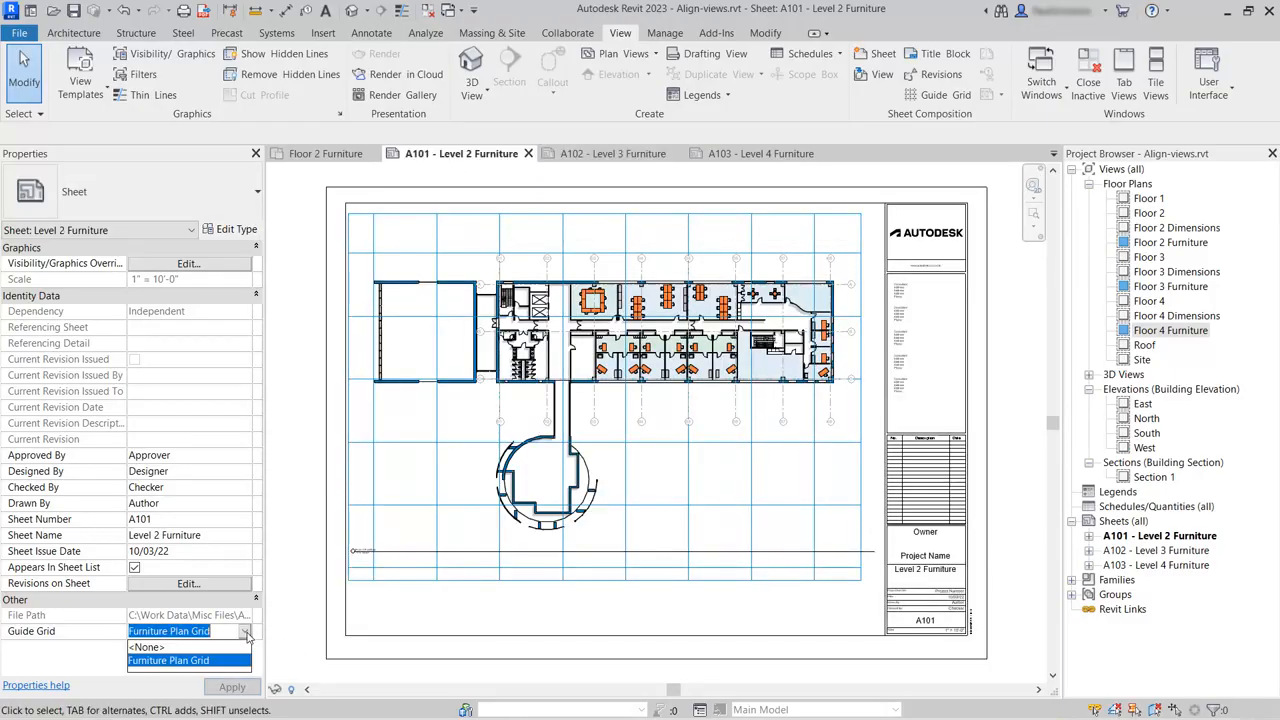
left_click(148, 647)
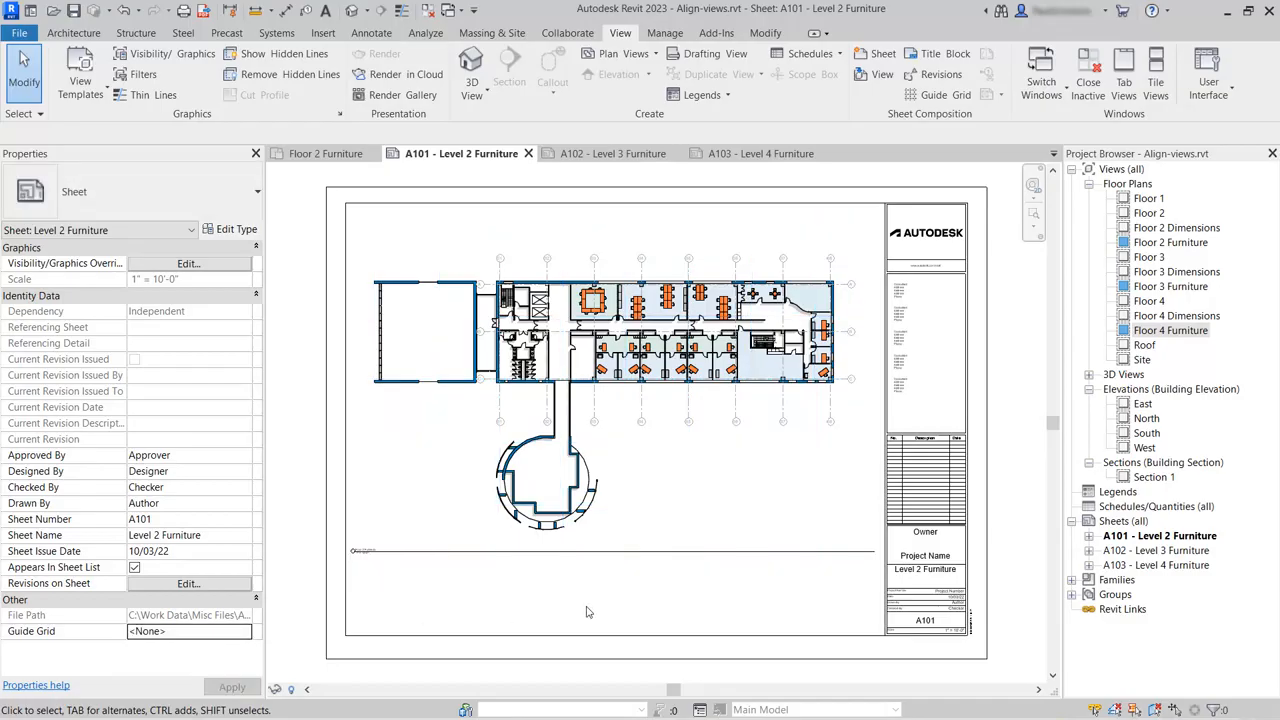
Switch between sheets A102, A103 and A101 to compare the position of the furniture plans.
left_click(589, 158)
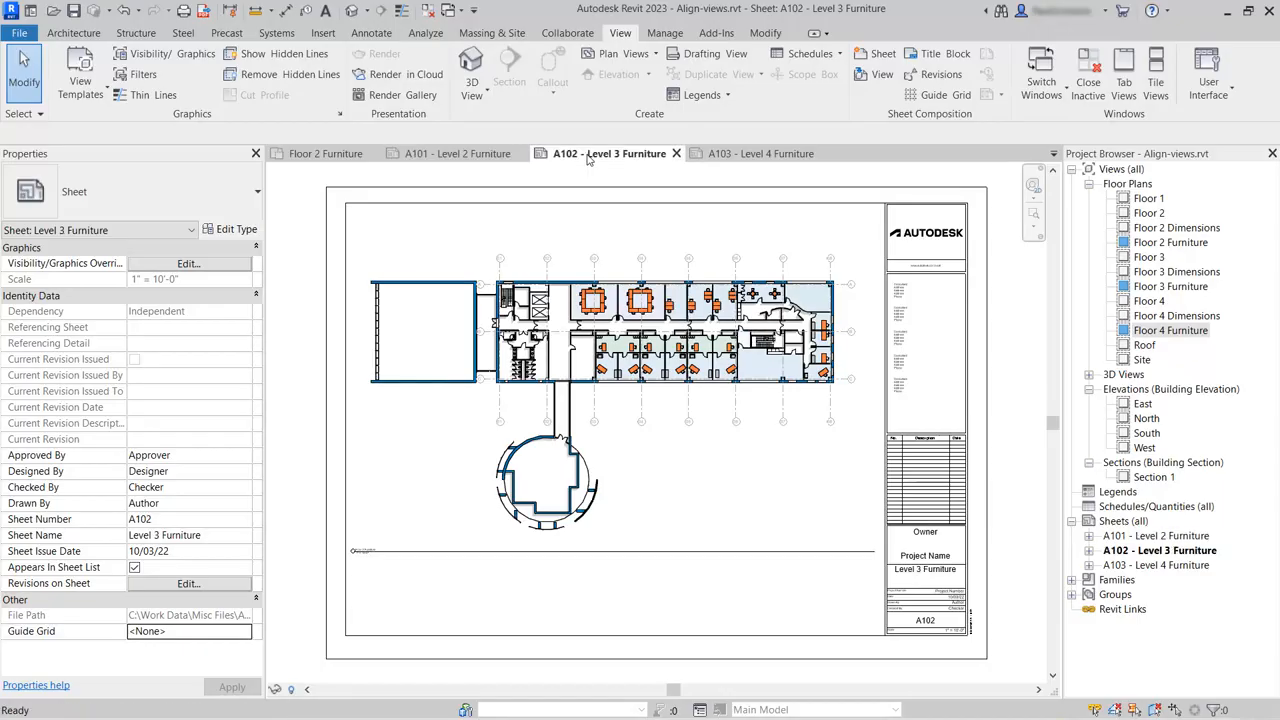
left_click(735, 153)
left_click(605, 155)
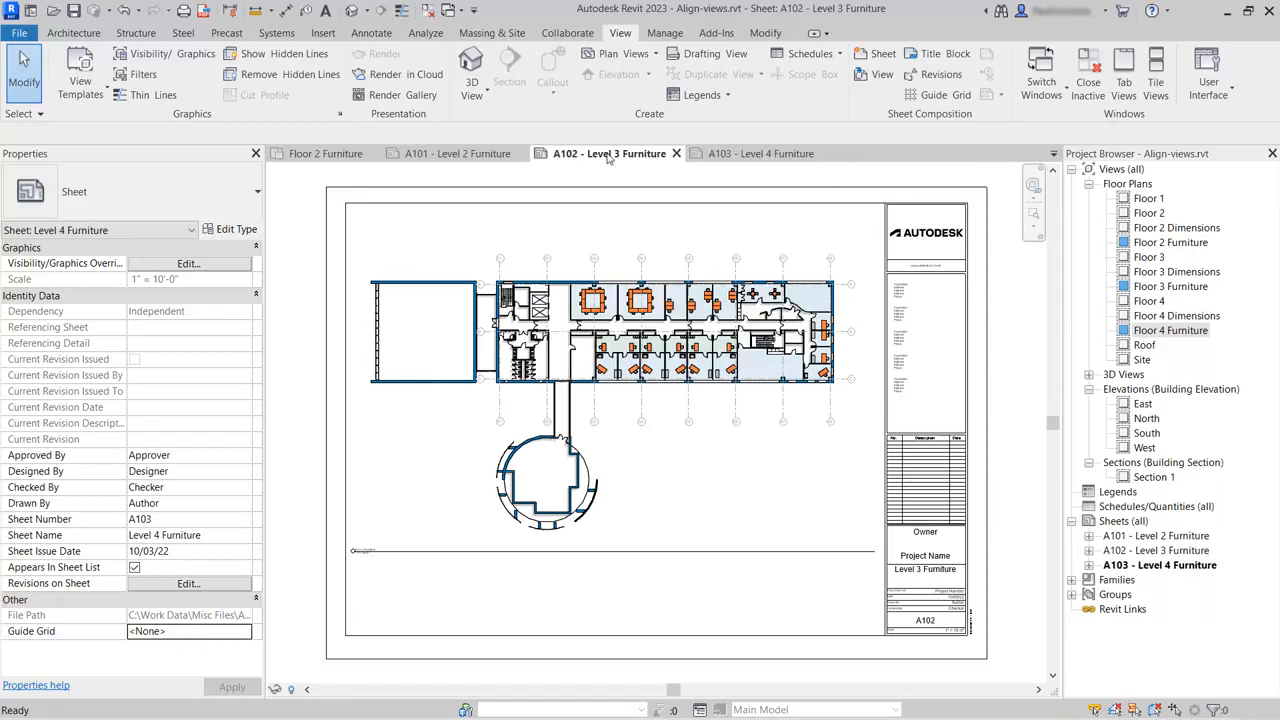
left_click(482, 157)
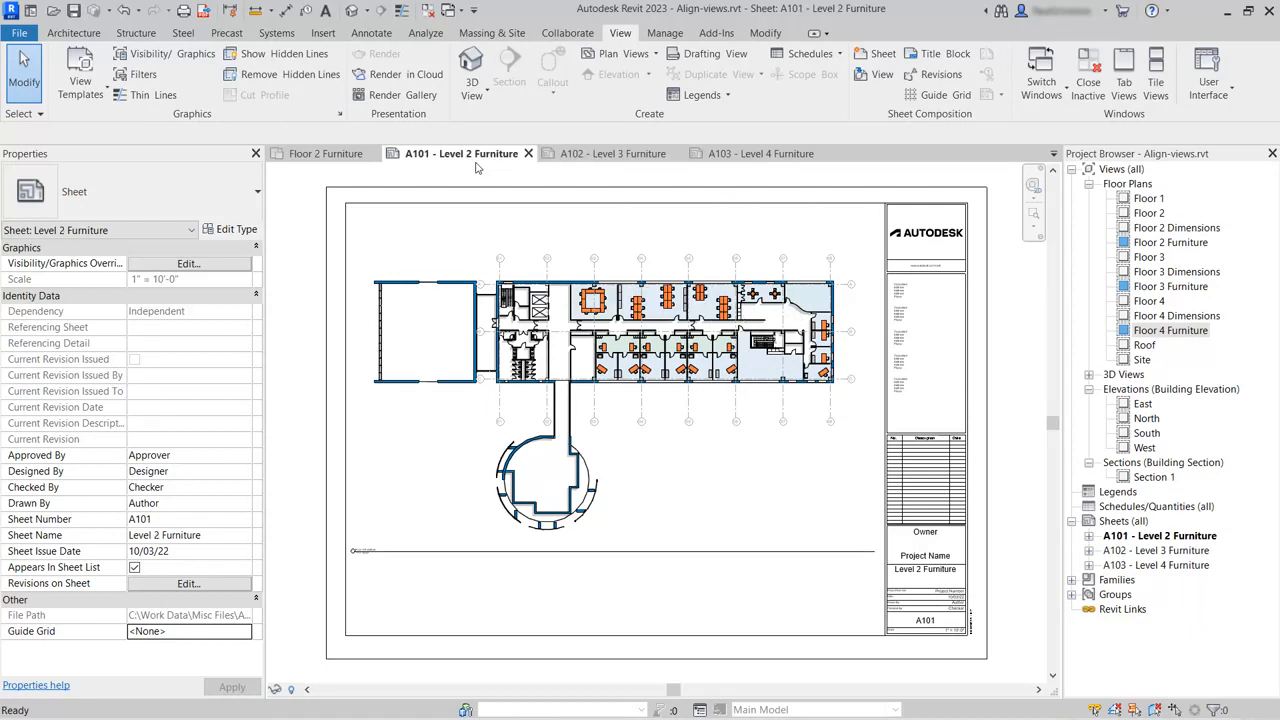